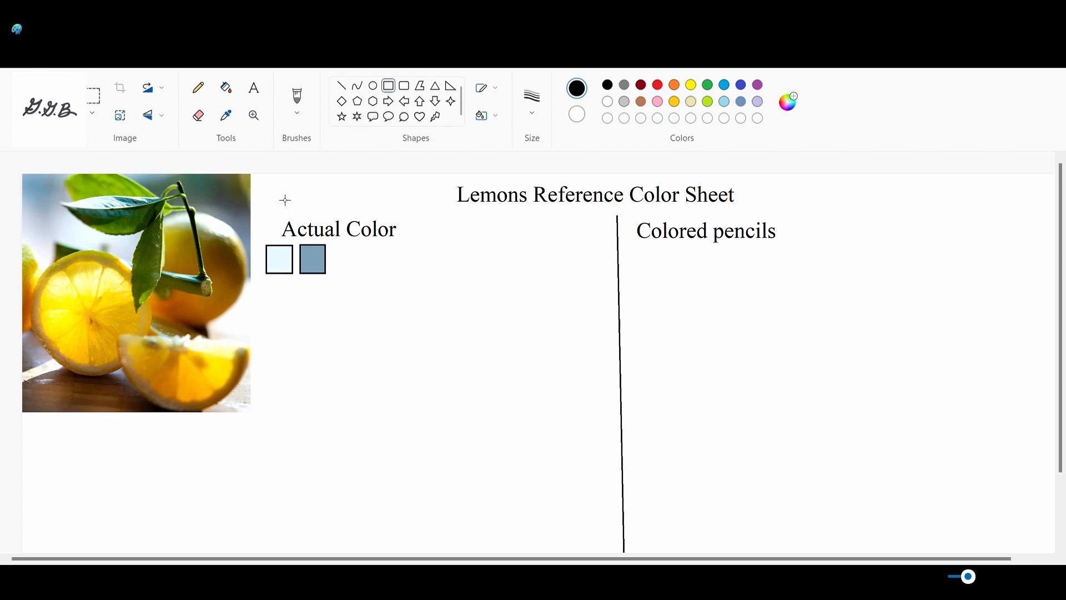
- Draw a black-outlined square to the right of the blue-gray swatch under Actual Color
{"action": "left_click", "coordinate": [226, 115]}
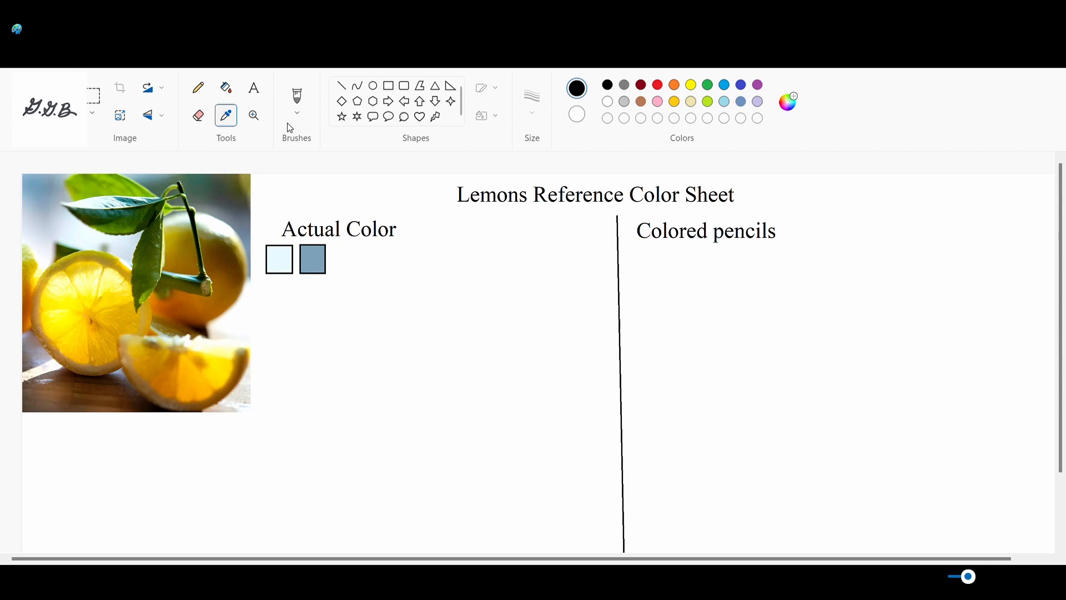
{"action": "left_click", "coordinate": [390, 89]}
{"action": "left_click", "coordinate": [233, 127]}
{"action": "left_click", "coordinate": [240, 229]}
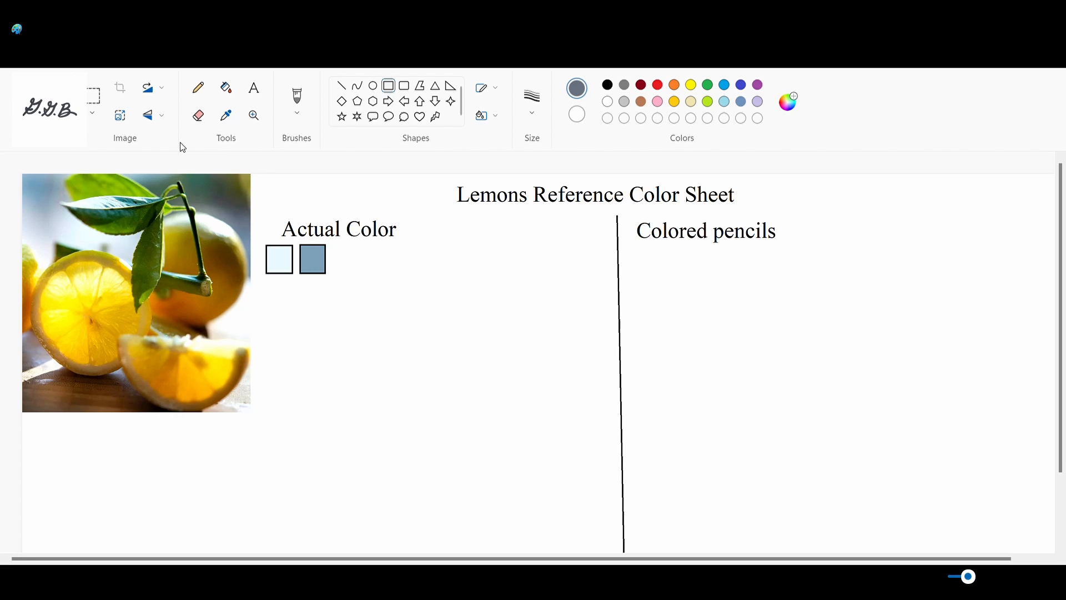
{"action": "left_click", "coordinate": [226, 115]}
{"action": "left_click", "coordinate": [192, 190]}
{"action": "left_click", "coordinate": [607, 86]}
{"action": "left_click_drag", "start_coordinate": [335, 246], "coordinate": [368, 280]}
- Fill the new third square with the dark green sampled from the photo's background beside the upper stem
{"action": "left_click", "coordinate": [226, 115]}
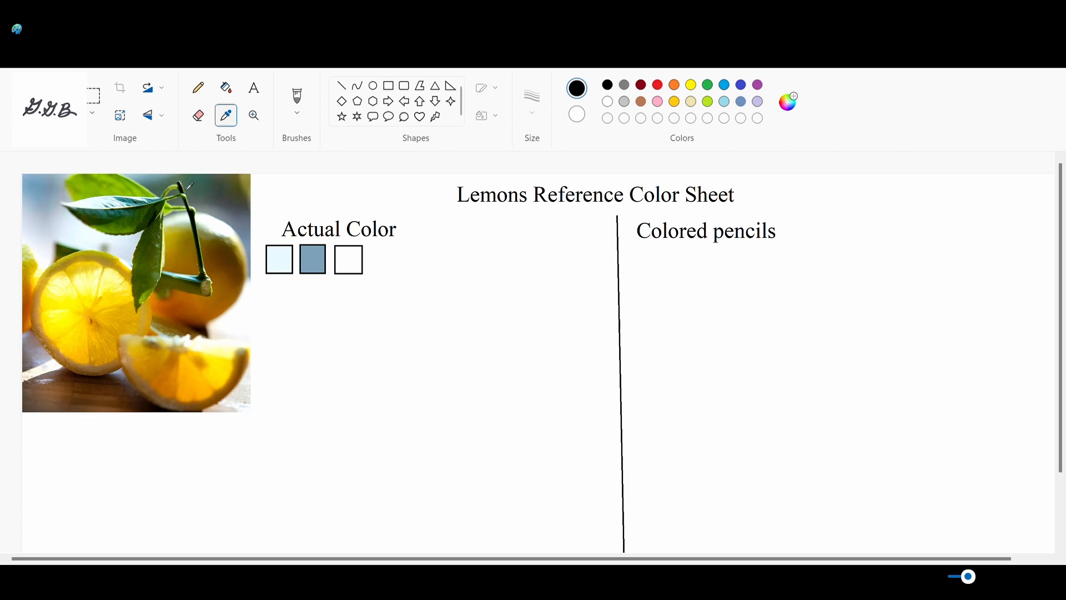
{"action": "left_click", "coordinate": [187, 189]}
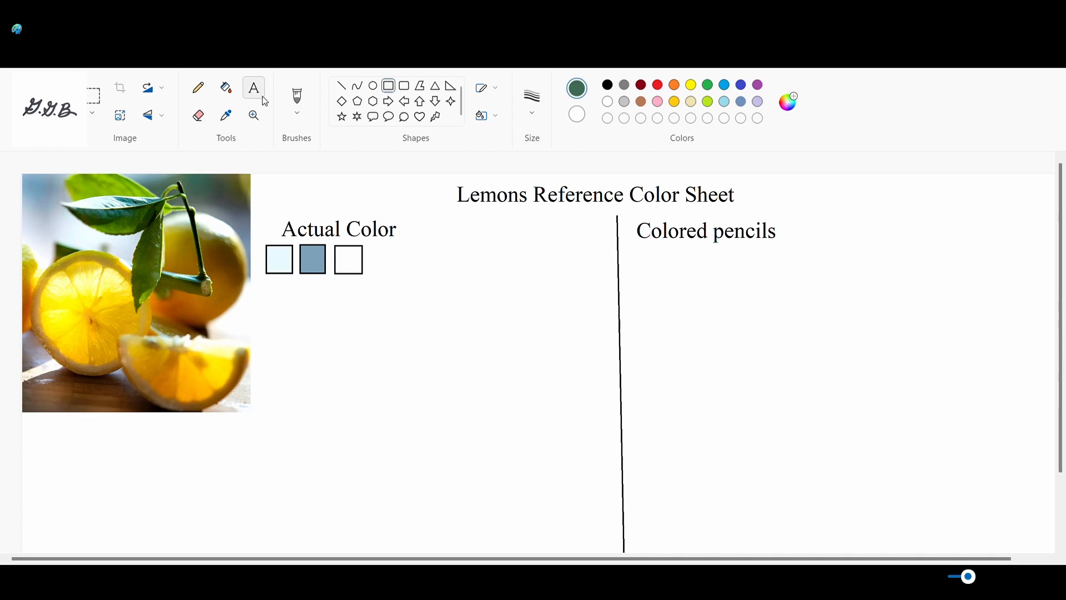
{"action": "left_click", "coordinate": [226, 87]}
{"action": "left_click", "coordinate": [346, 258]}
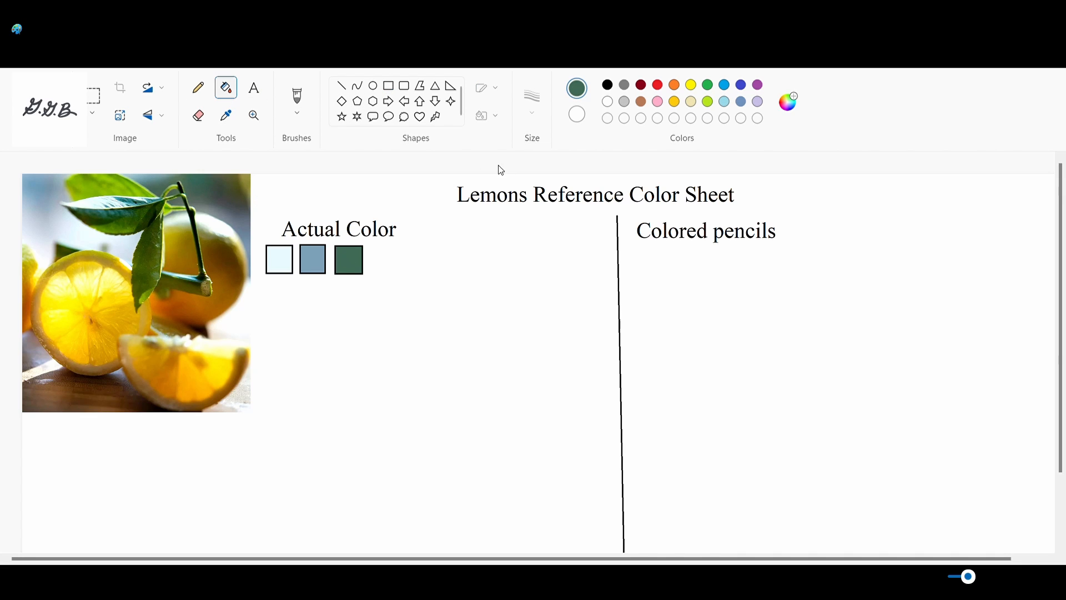
- Add a fourth square swatch filled with the dark olive sampled from the photo's upper-right background
{"action": "left_click", "coordinate": [388, 86]}
{"action": "left_click_drag", "start_coordinate": [376, 246], "coordinate": [410, 284]}
{"action": "left_click", "coordinate": [226, 115]}
{"action": "left_click", "coordinate": [232, 194]}
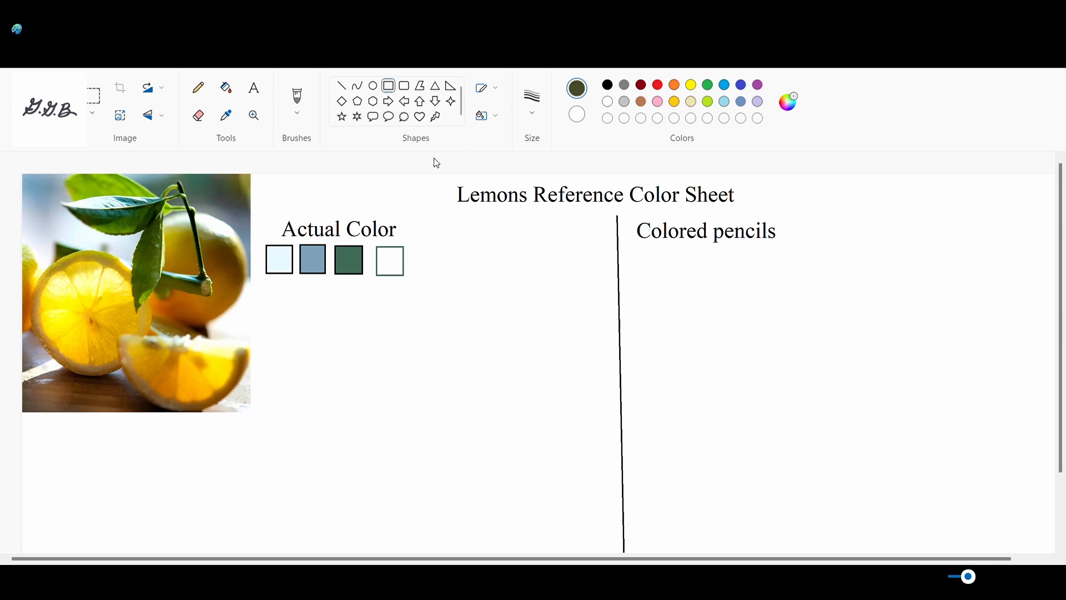
{"action": "left_click", "coordinate": [226, 87]}
{"action": "left_click", "coordinate": [392, 268]}
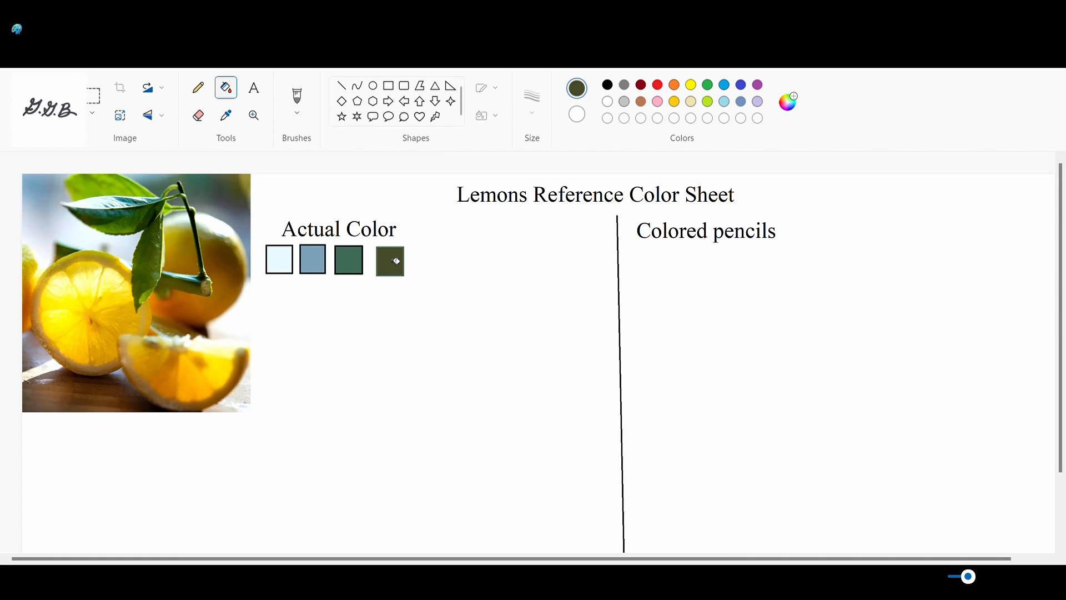
- Add a fifth, black-outlined square swatch filled with the olive yellow sampled from the photo's upper-right edge
{"action": "left_click", "coordinate": [226, 115]}
{"action": "left_click", "coordinate": [249, 187]}
{"action": "left_click", "coordinate": [608, 85]}
{"action": "left_click", "coordinate": [389, 86]}
{"action": "left_click_drag", "start_coordinate": [423, 256], "coordinate": [445, 276]}
{"action": "left_click", "coordinate": [225, 115]}
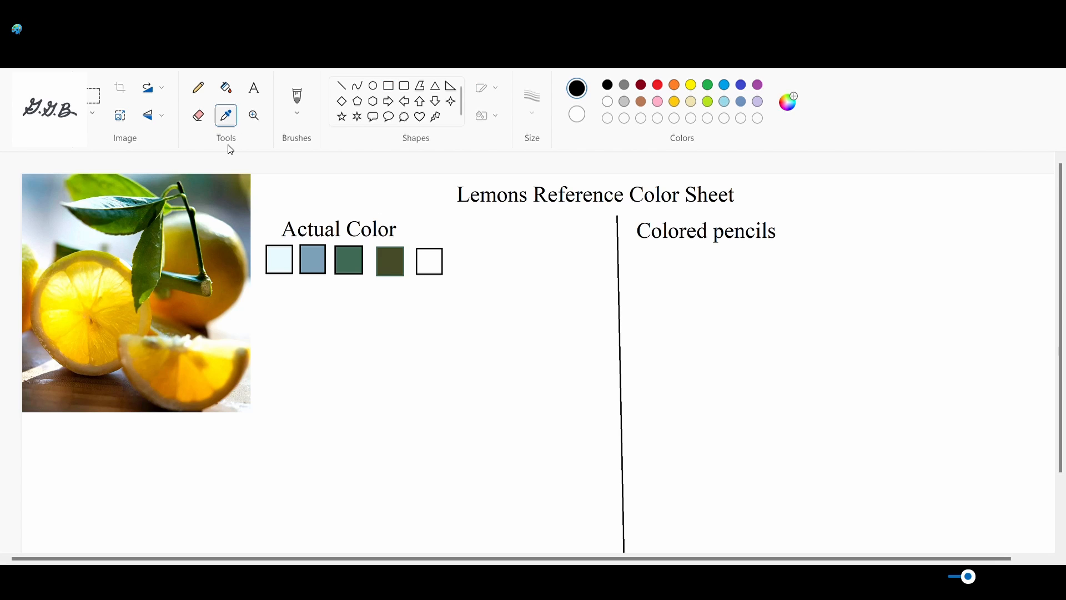
{"action": "left_click", "coordinate": [250, 191]}
{"action": "left_click", "coordinate": [226, 88]}
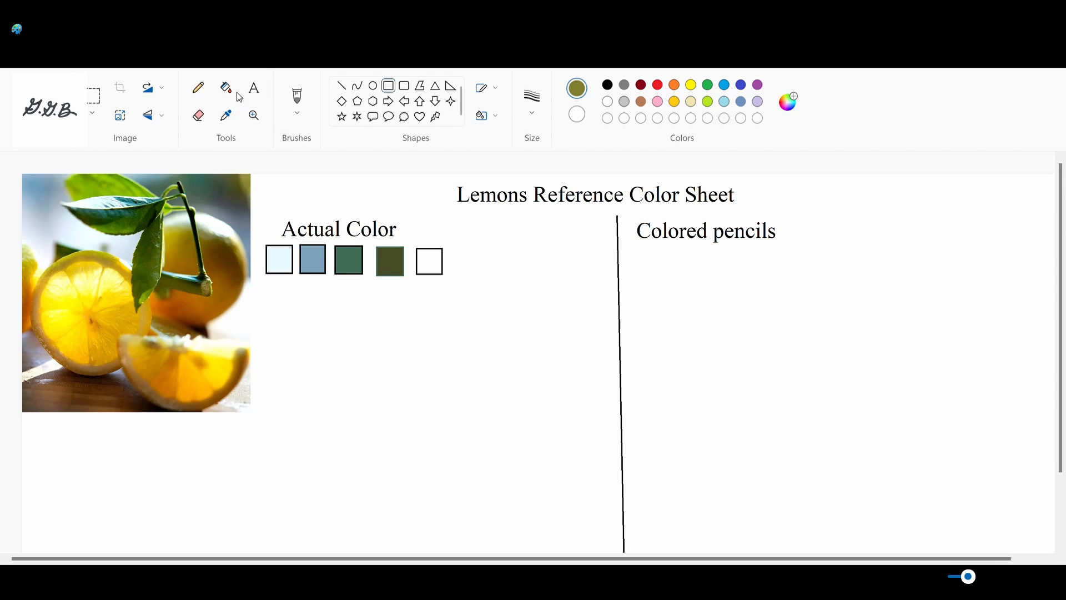
{"action": "left_click", "coordinate": [423, 269]}
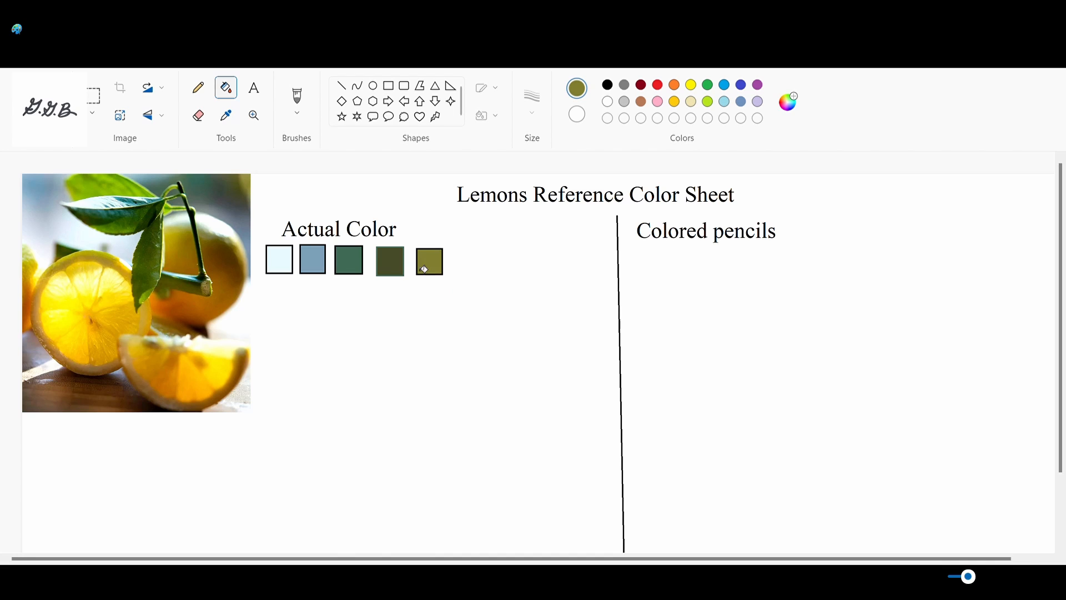
- Add a sixth, black-outlined square swatch filled with the light yellow sampled near the cut lemon's upper-left rim
{"action": "left_click", "coordinate": [225, 116]}
{"action": "left_click", "coordinate": [42, 282]}
{"action": "left_click", "coordinate": [608, 85]}
{"action": "left_click", "coordinate": [389, 86]}
{"action": "left_click_drag", "start_coordinate": [450, 248], "coordinate": [481, 280]}
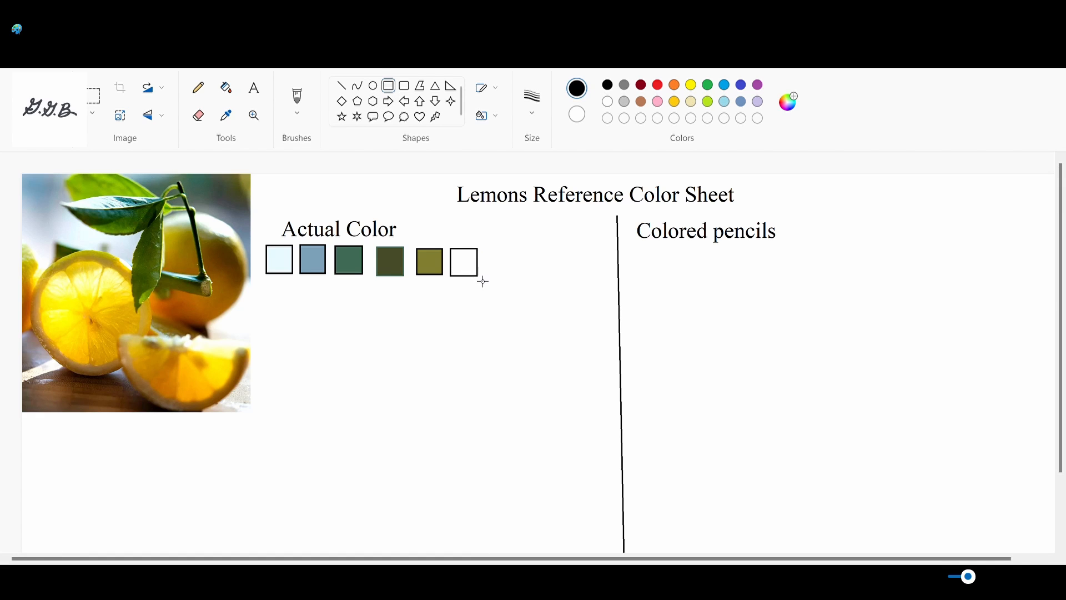
{"action": "left_click", "coordinate": [226, 116]}
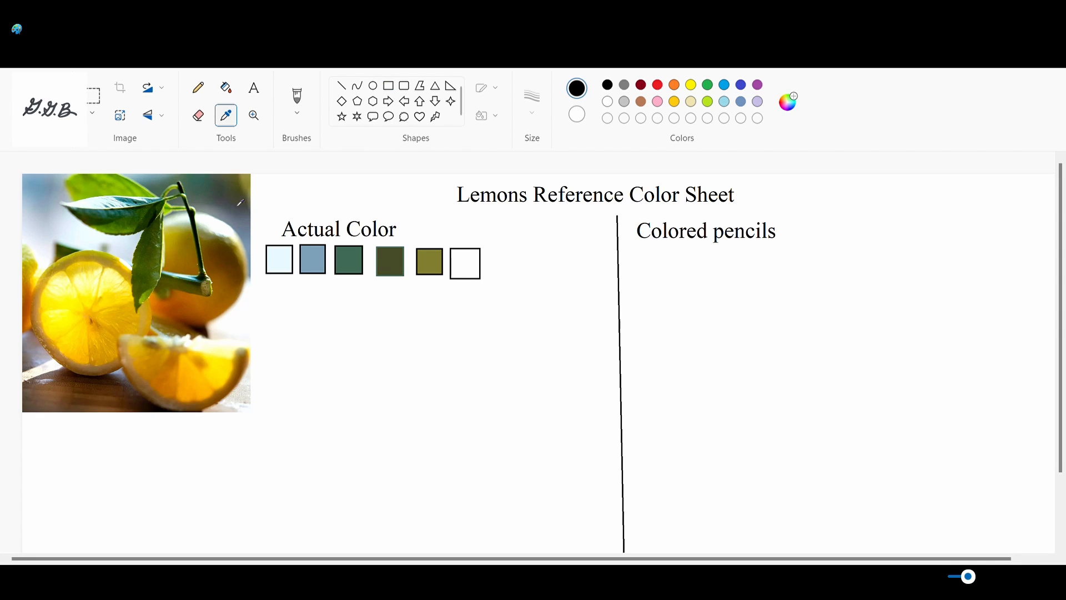
{"action": "left_click", "coordinate": [40, 281]}
{"action": "left_click", "coordinate": [226, 88]}
{"action": "left_click", "coordinate": [458, 273]}
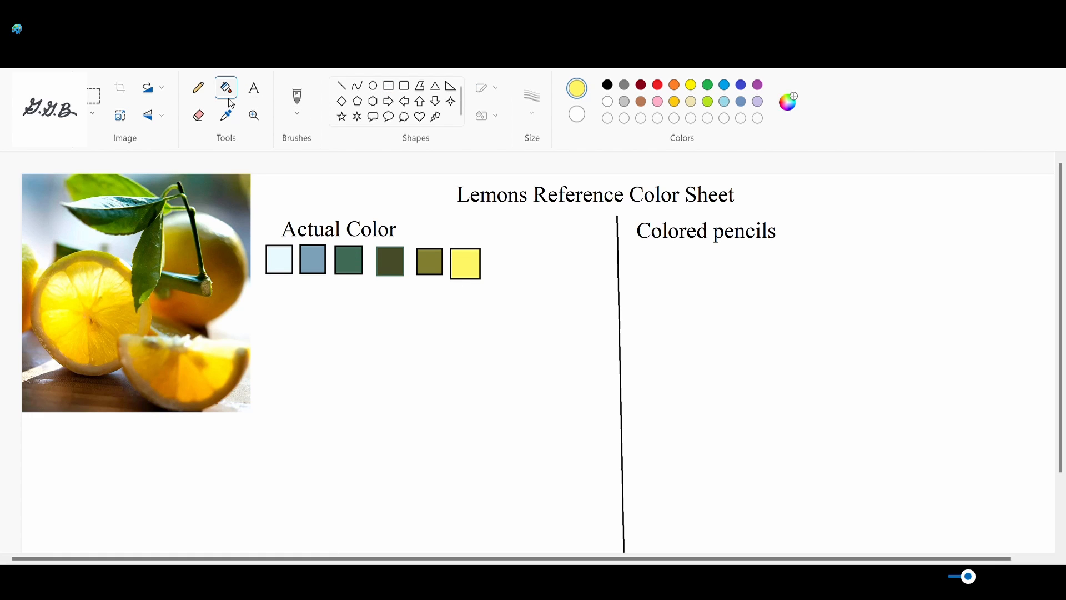
- Label the first swatch row with the black text "Upper Background" beside the yellow swatch
{"action": "left_click", "coordinate": [226, 115]}
{"action": "left_click", "coordinate": [29, 310]}
{"action": "left_click", "coordinate": [254, 88]}
{"action": "left_click", "coordinate": [496, 264]}
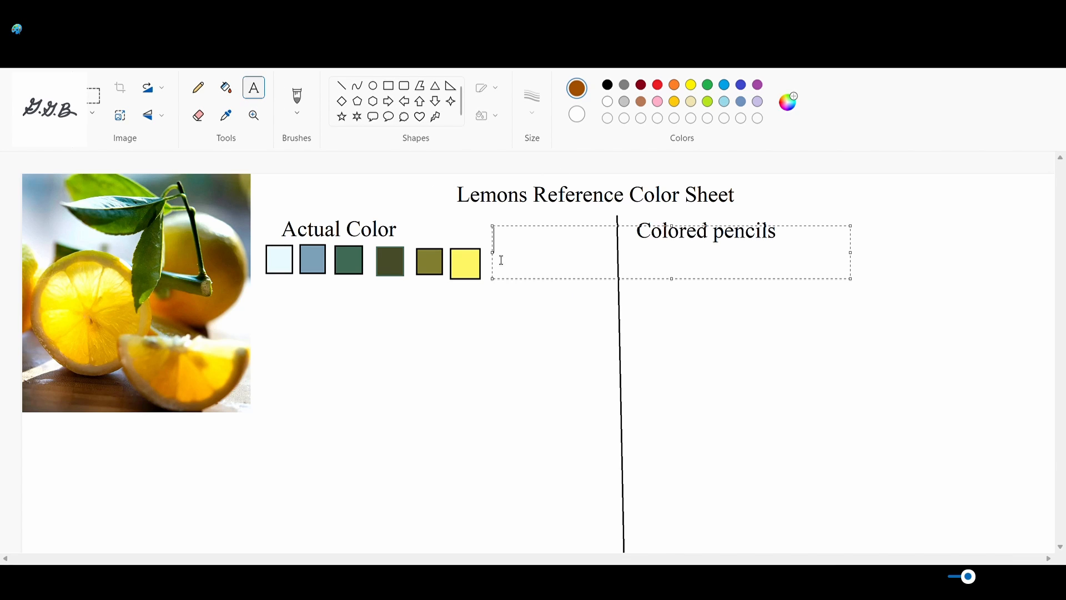
{"action": "left_click_drag", "start_coordinate": [516, 282], "coordinate": [518, 301]}
{"action": "type", "text": "Upper"}
{"action": "key", "text": "BackSpace"}
{"action": "key", "text": "BackSpace"}
{"action": "key", "text": "BackSpace"}
{"action": "key", "text": "BackSpace"}
{"action": "key", "text": "BackSpace"}
{"action": "left_click", "coordinate": [607, 87]}
{"action": "type", "text": "Upper Backgroyb"}
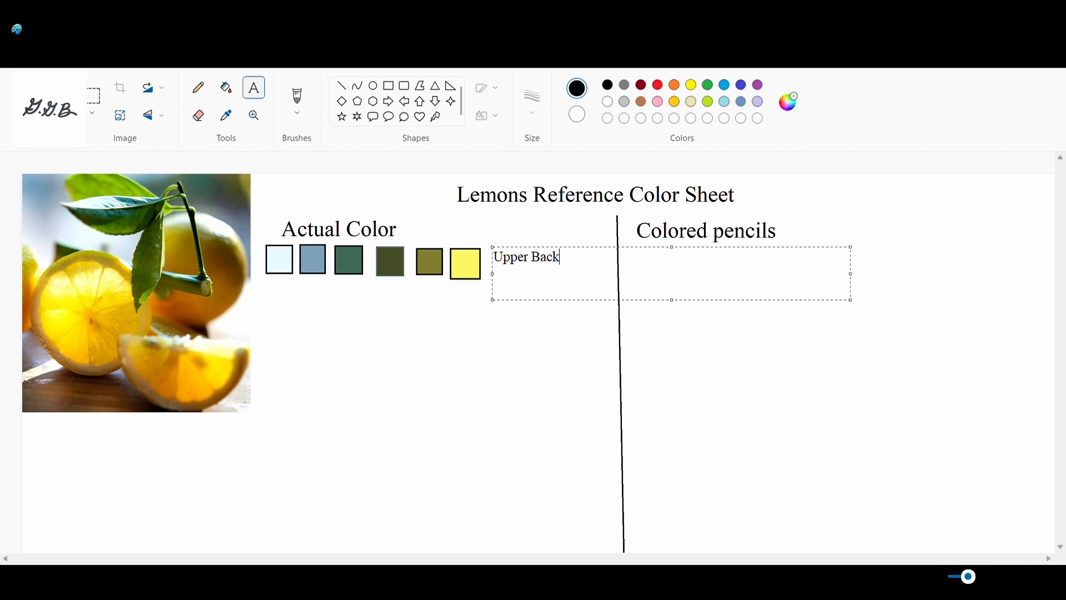
{"action": "key", "text": "BackSpace"}
{"action": "key", "text": "BackSpace"}
{"action": "key", "text": "BackSpace"}
{"action": "type", "text": "ound"}
{"action": "left_click", "coordinate": [535, 369]}
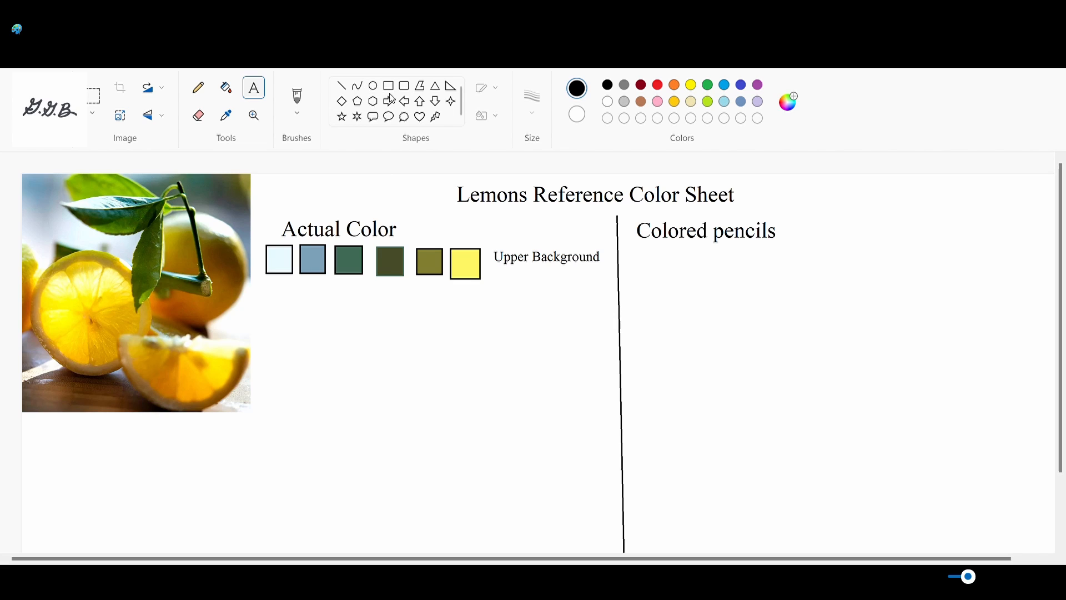
- Start a second swatch row with a black-outlined box filled with the white sampled beneath the whole lemon
{"action": "left_click", "coordinate": [226, 115]}
{"action": "left_click", "coordinate": [242, 318]}
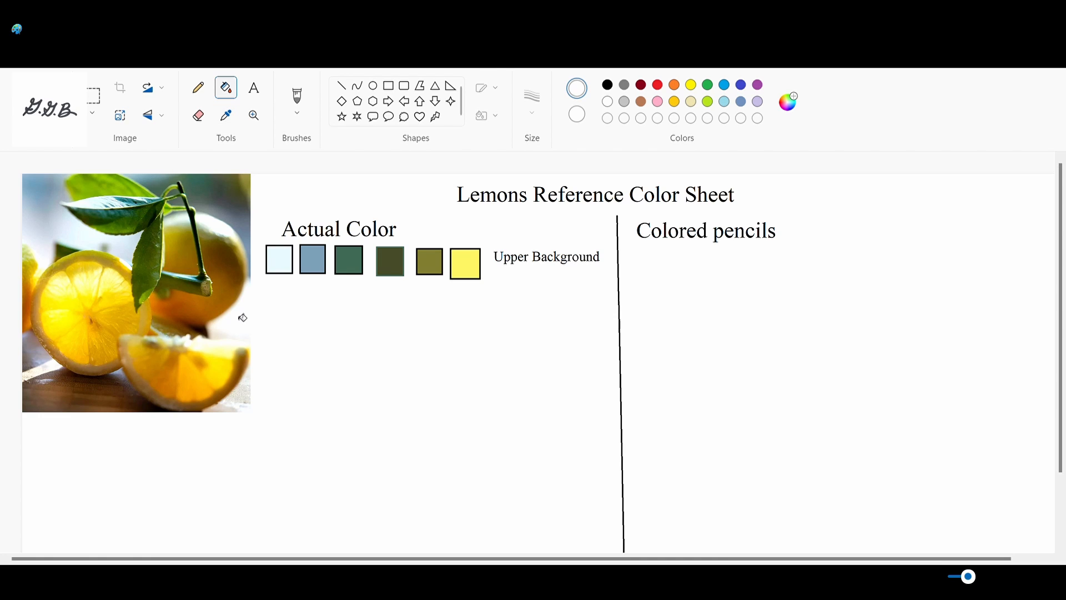
{"action": "left_click", "coordinate": [608, 85]}
{"action": "left_click", "coordinate": [389, 85]}
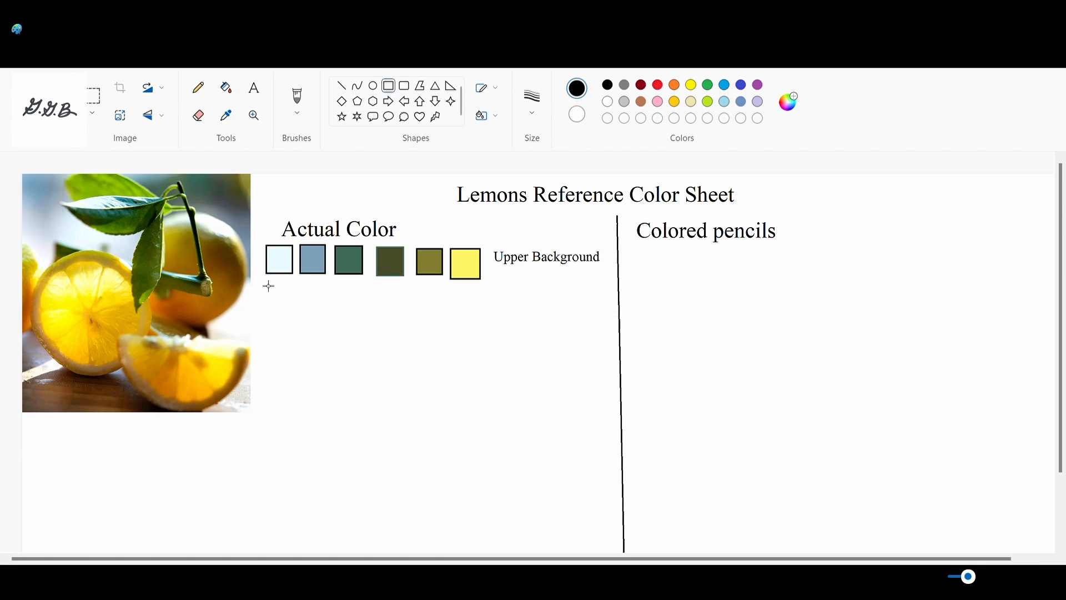
{"action": "left_click_drag", "start_coordinate": [264, 281], "coordinate": [291, 314]}
{"action": "left_click", "coordinate": [225, 94]}
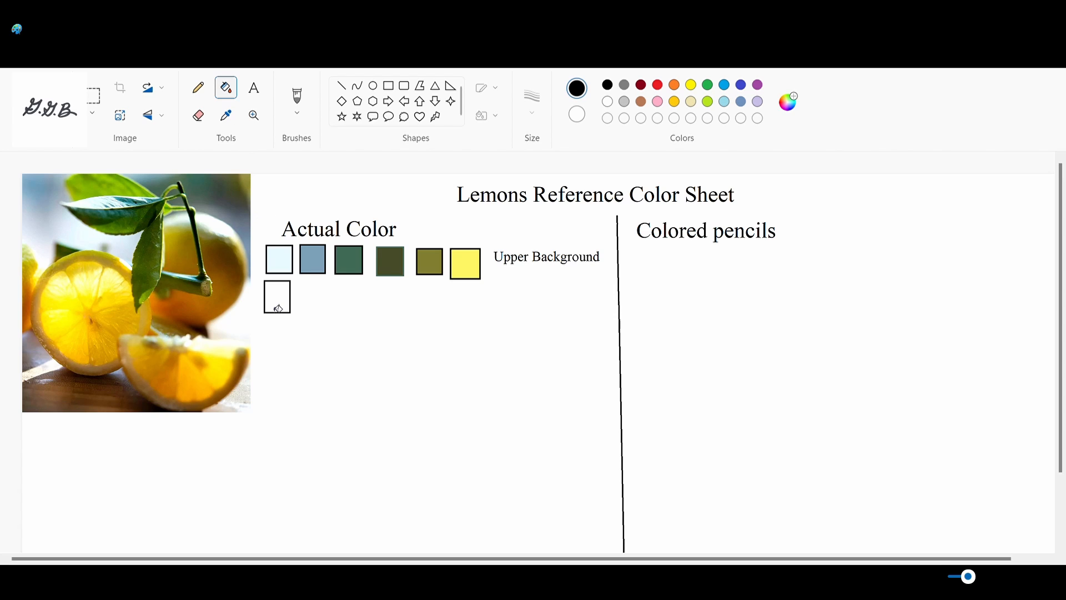
{"action": "left_click", "coordinate": [226, 115]}
{"action": "left_click", "coordinate": [232, 321]}
{"action": "left_click", "coordinate": [271, 297]}
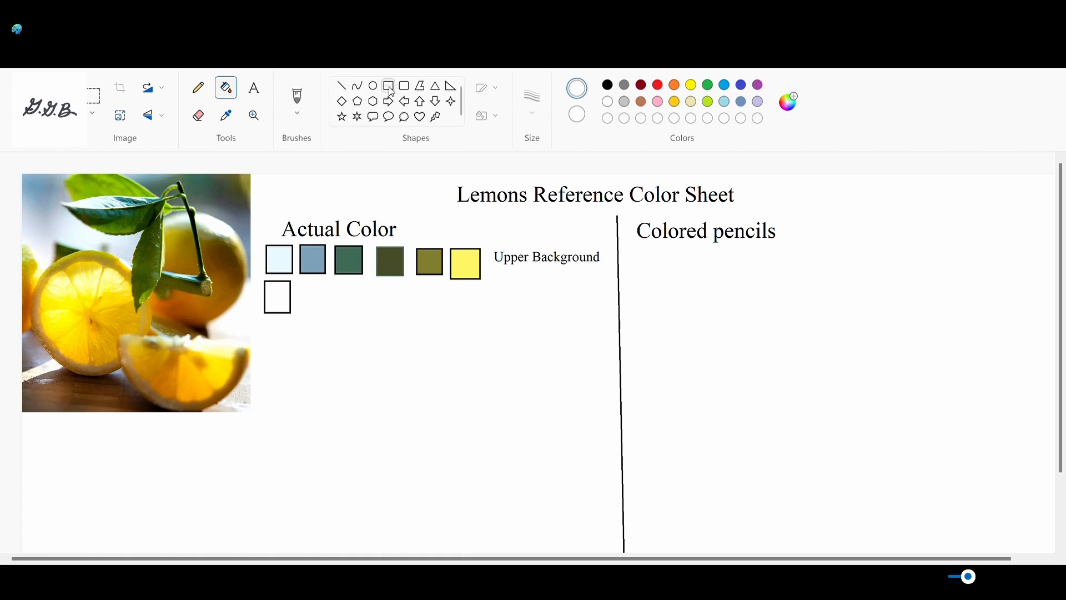
- Add a black-outlined swatch beside the white one, filled with the light gray from the photo's lower-right corner
{"action": "left_click", "coordinate": [608, 85]}
{"action": "left_click", "coordinate": [389, 86]}
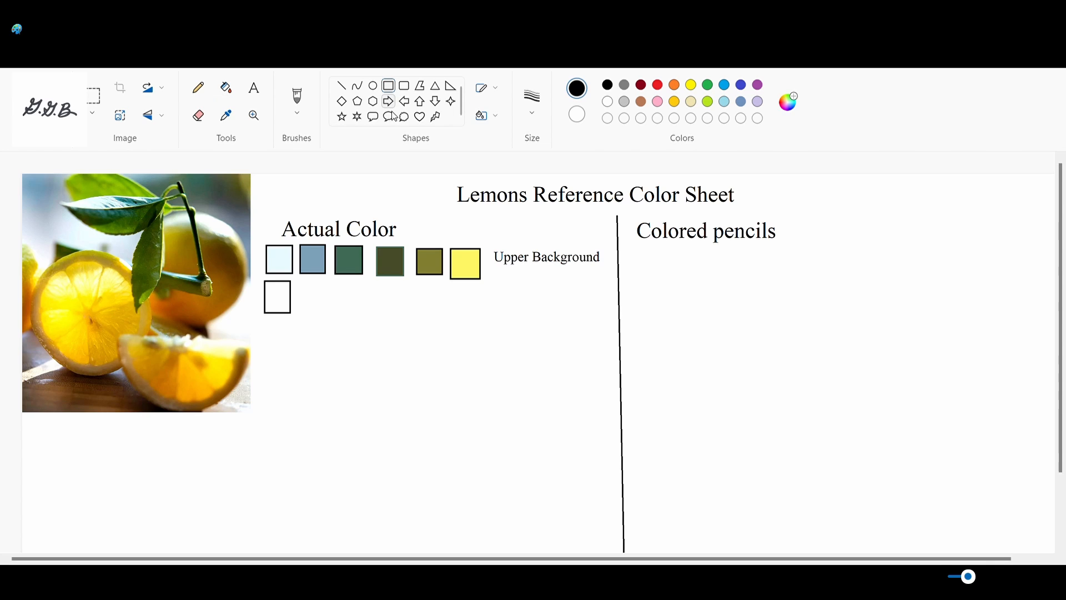
{"action": "left_click_drag", "start_coordinate": [297, 284], "coordinate": [326, 316]}
{"action": "left_click", "coordinate": [226, 90]}
{"action": "left_click", "coordinate": [226, 116]}
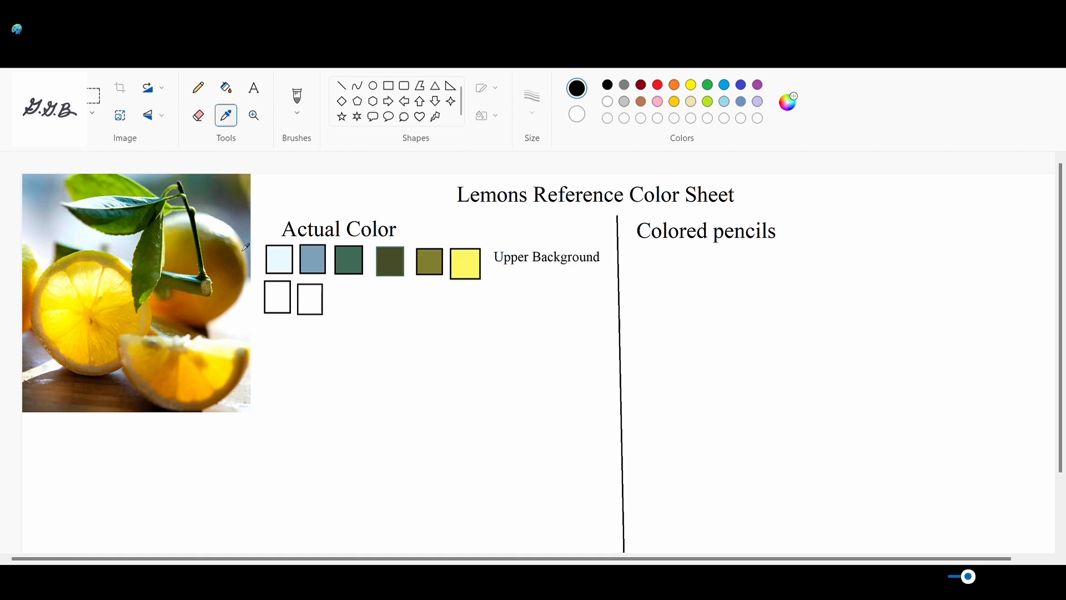
{"action": "left_click", "coordinate": [245, 401]}
{"action": "left_click", "coordinate": [306, 299]}
- Add a third swatch to the second row, filled with the golden brown sampled beneath the whole lemon
{"action": "left_click", "coordinate": [226, 116]}
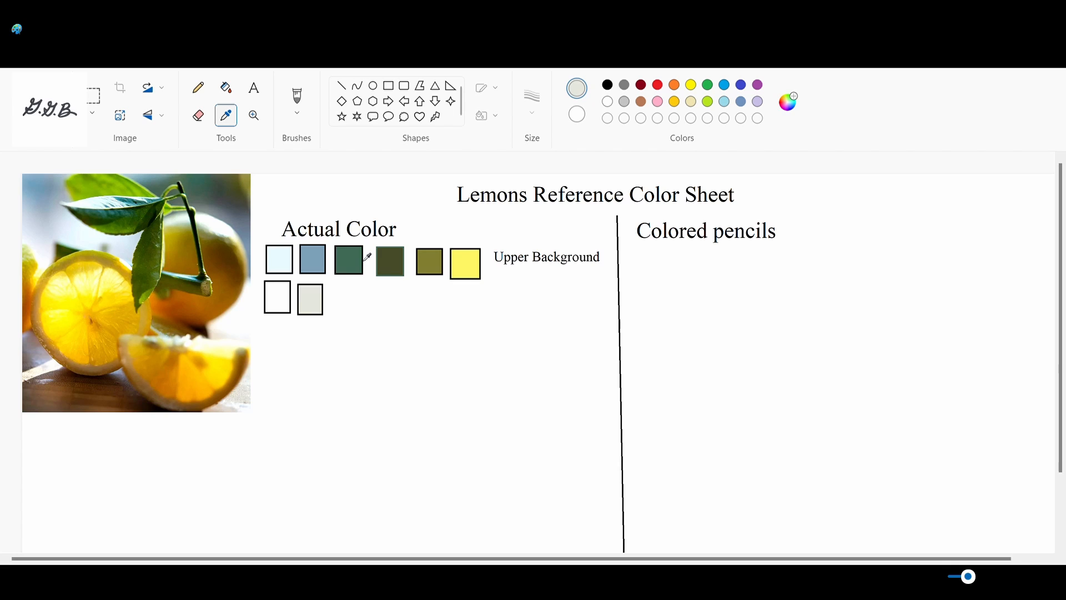
{"action": "left_click", "coordinate": [608, 85]}
{"action": "left_click", "coordinate": [389, 86]}
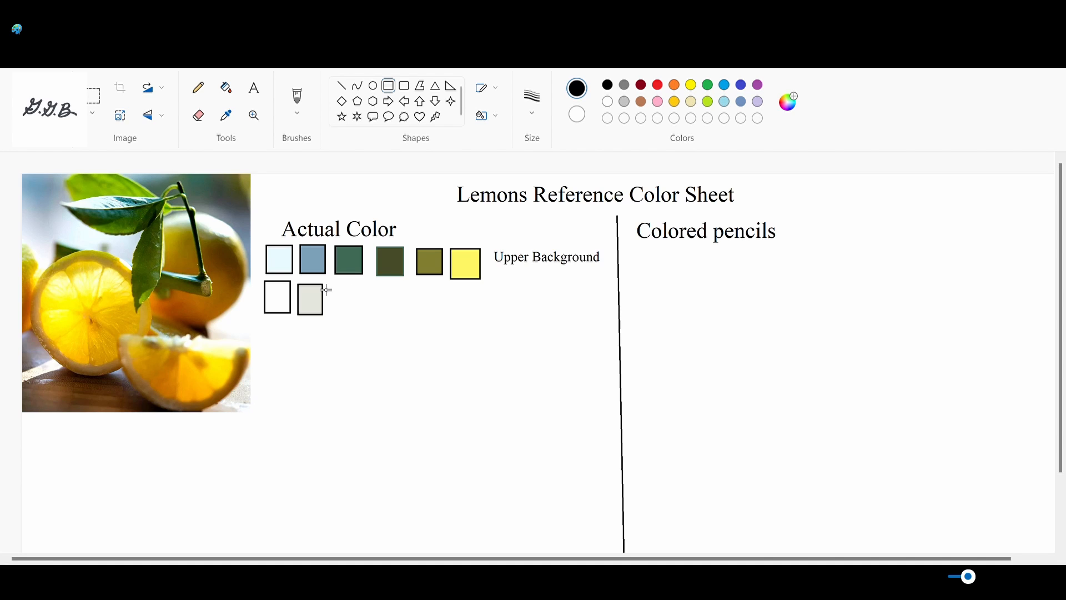
{"action": "left_click_drag", "start_coordinate": [328, 286], "coordinate": [356, 317]}
{"action": "left_click", "coordinate": [230, 95]}
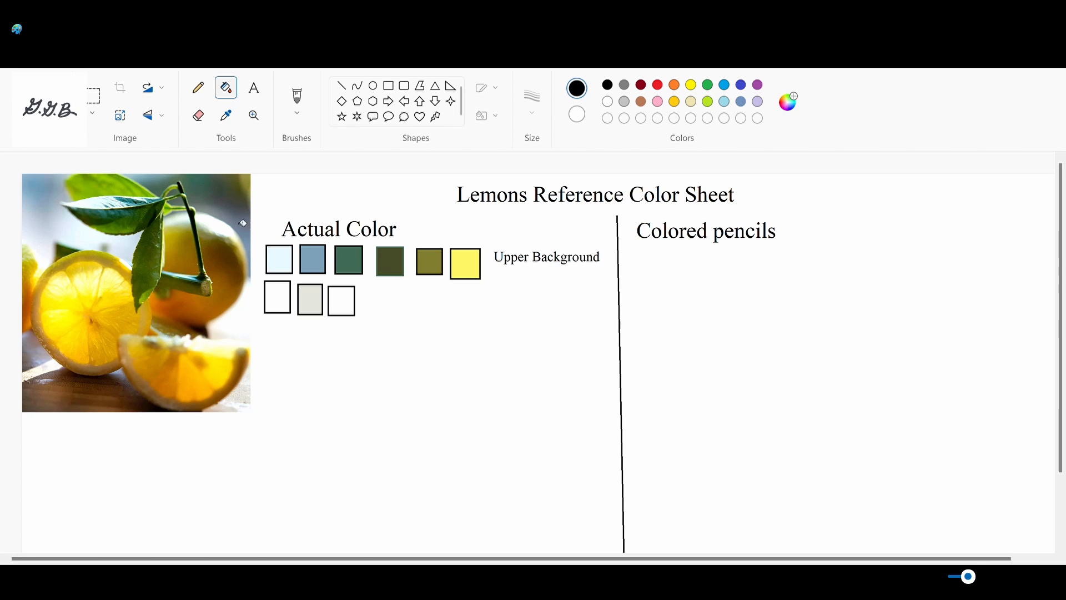
{"action": "left_click", "coordinate": [226, 115]}
{"action": "left_click", "coordinate": [176, 328]}
{"action": "left_click", "coordinate": [342, 303]}
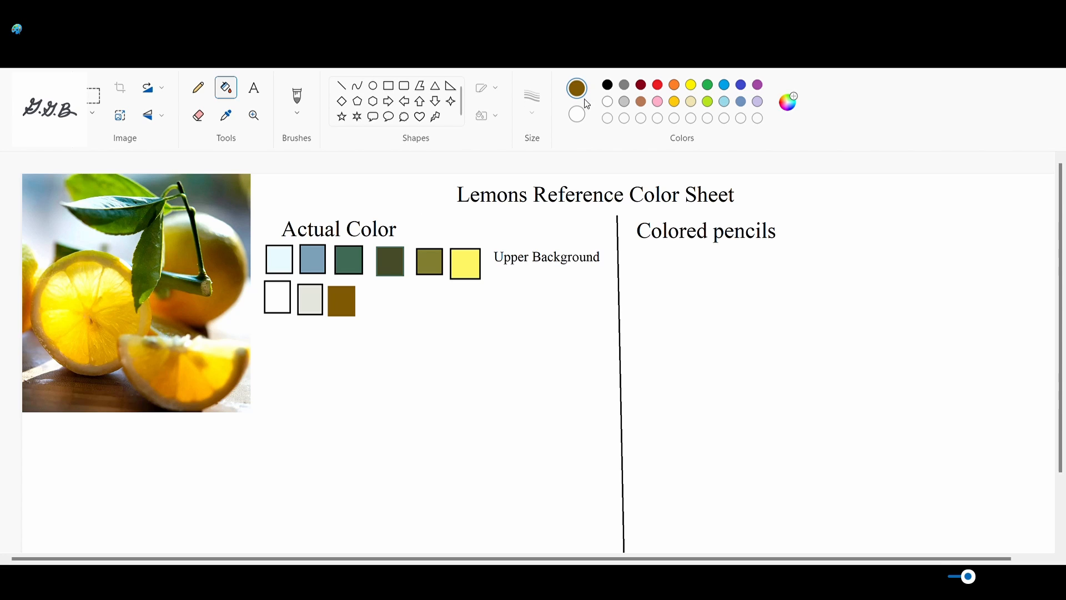
- Draw a black-outlined square to the right of the golden brown swatch
{"action": "left_click", "coordinate": [607, 85]}
{"action": "left_click", "coordinate": [391, 89]}
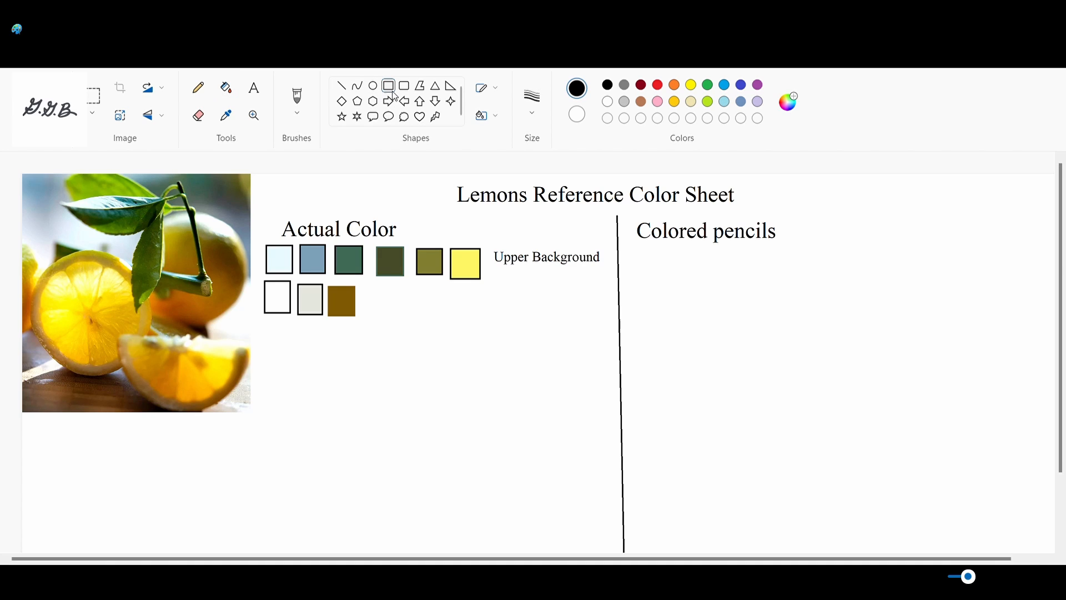
{"action": "left_click_drag", "start_coordinate": [362, 286], "coordinate": [390, 315]}
- Sample the wooden table below the cut lemon and fill the empty fourth square with its dark brown
{"action": "left_click", "coordinate": [226, 115]}
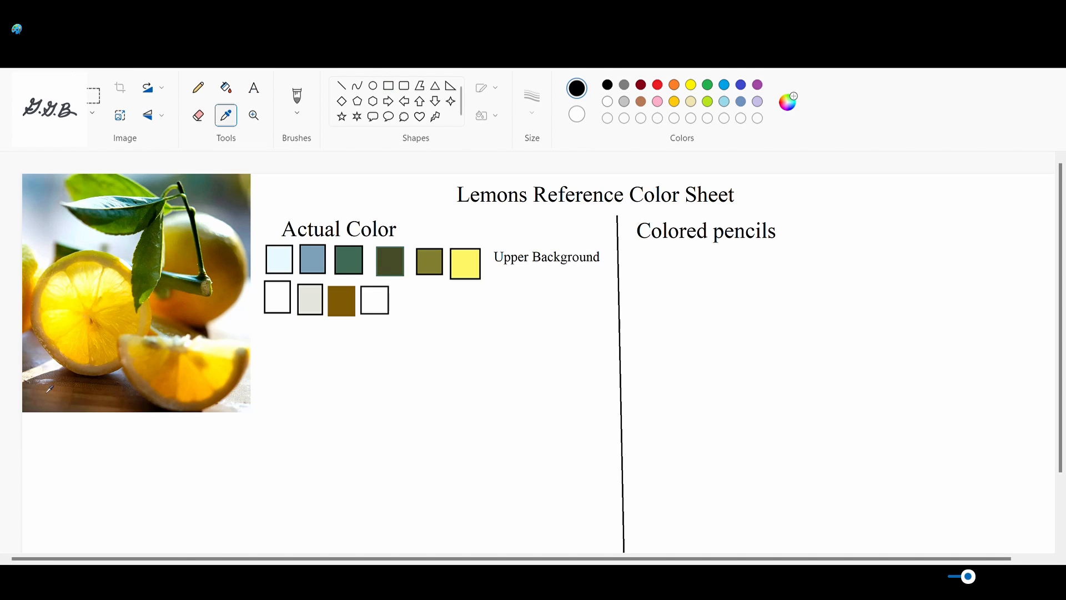
{"action": "left_click", "coordinate": [48, 394]}
{"action": "left_click", "coordinate": [226, 122]}
{"action": "left_click", "coordinate": [95, 396]}
{"action": "left_click", "coordinate": [226, 115]}
{"action": "left_click", "coordinate": [101, 384]}
{"action": "left_click", "coordinate": [226, 115]}
{"action": "left_click", "coordinate": [102, 392]}
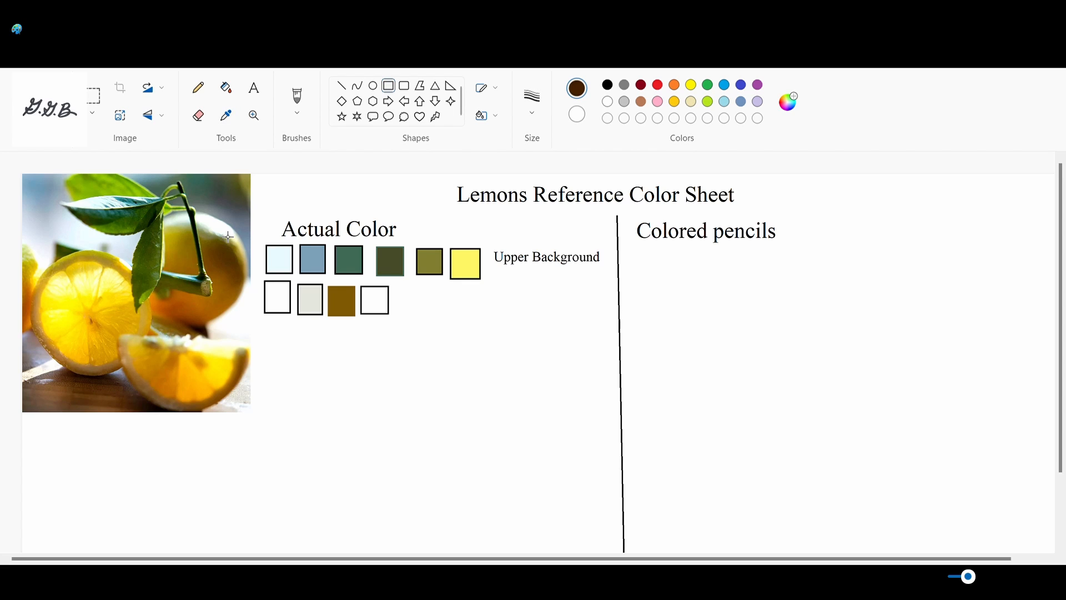
{"action": "left_click", "coordinate": [226, 87]}
{"action": "left_click", "coordinate": [373, 300]}
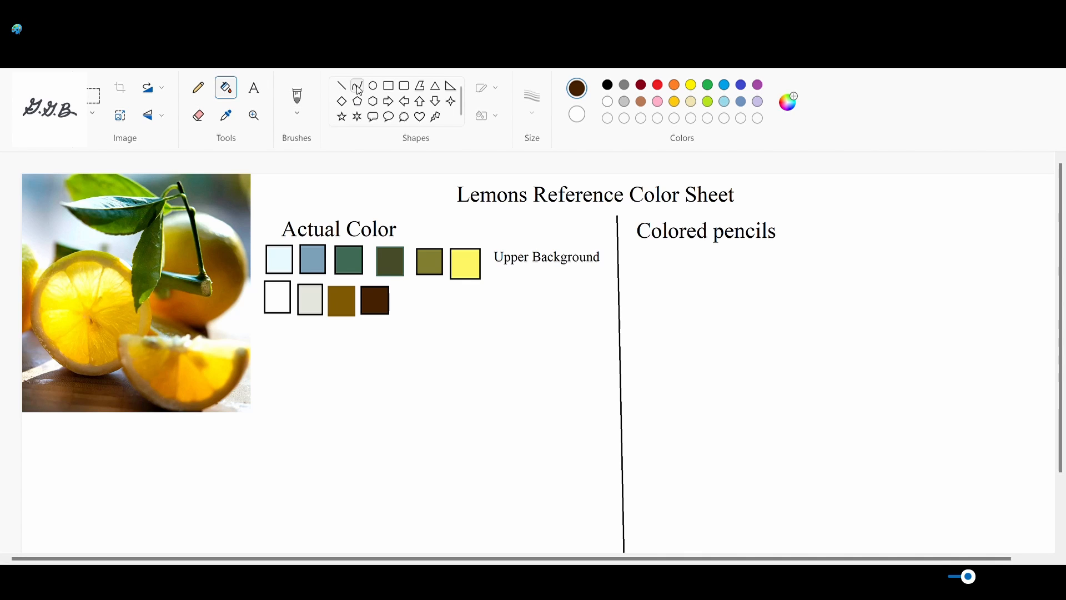
- Add a fifth swatch to the second row, outlined and filled with the gray-brown sampled at the table's left edge
{"action": "left_click", "coordinate": [608, 85]}
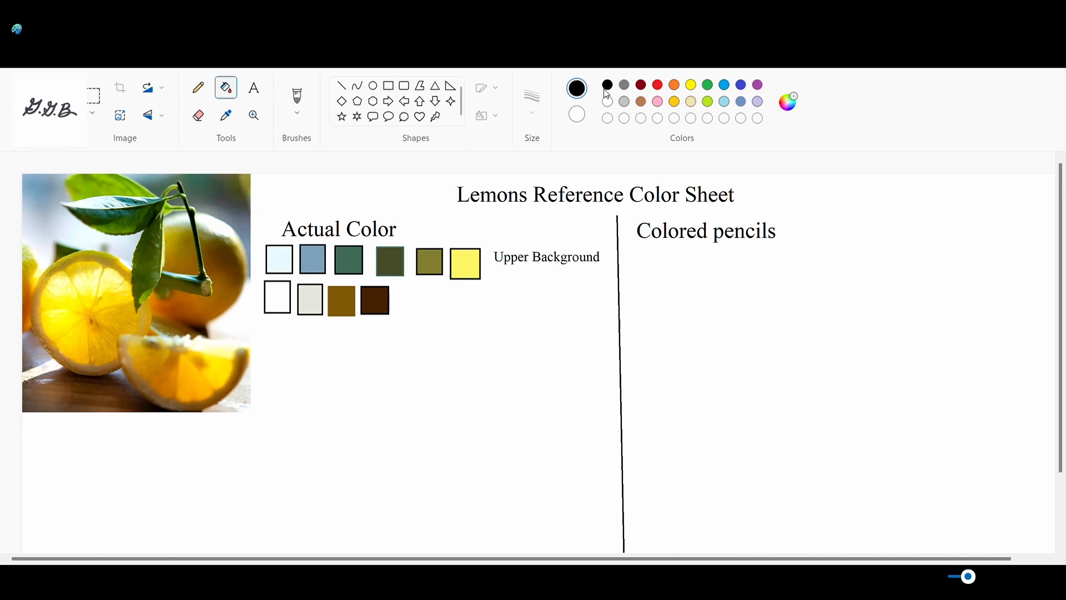
{"action": "left_click", "coordinate": [389, 86]}
{"action": "left_click", "coordinate": [226, 116]}
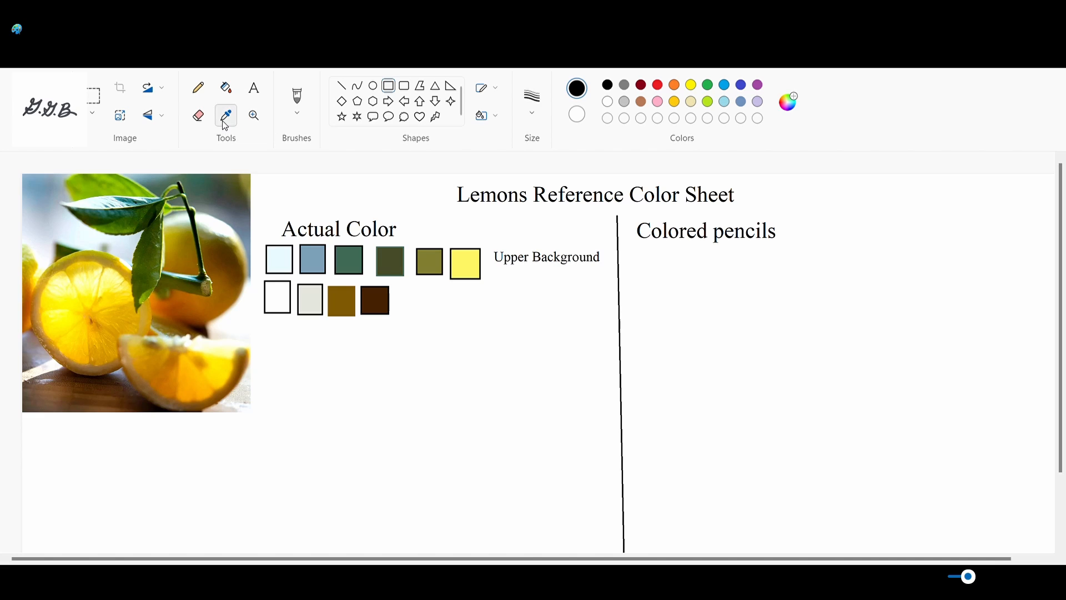
{"action": "left_click", "coordinate": [31, 366]}
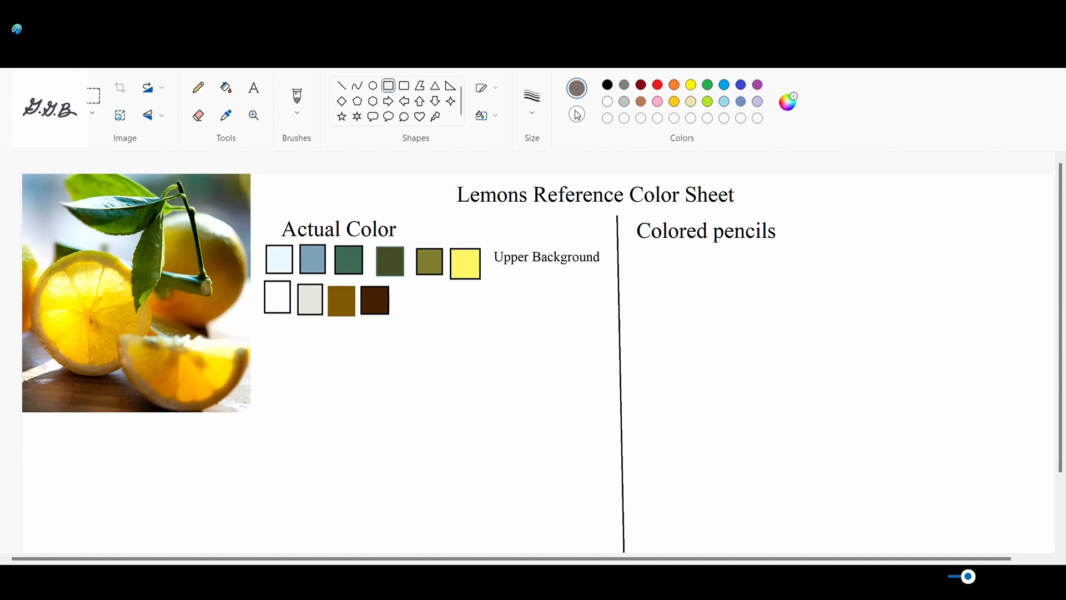
{"action": "left_click_drag", "start_coordinate": [401, 287], "coordinate": [430, 319]}
{"action": "left_click", "coordinate": [233, 98]}
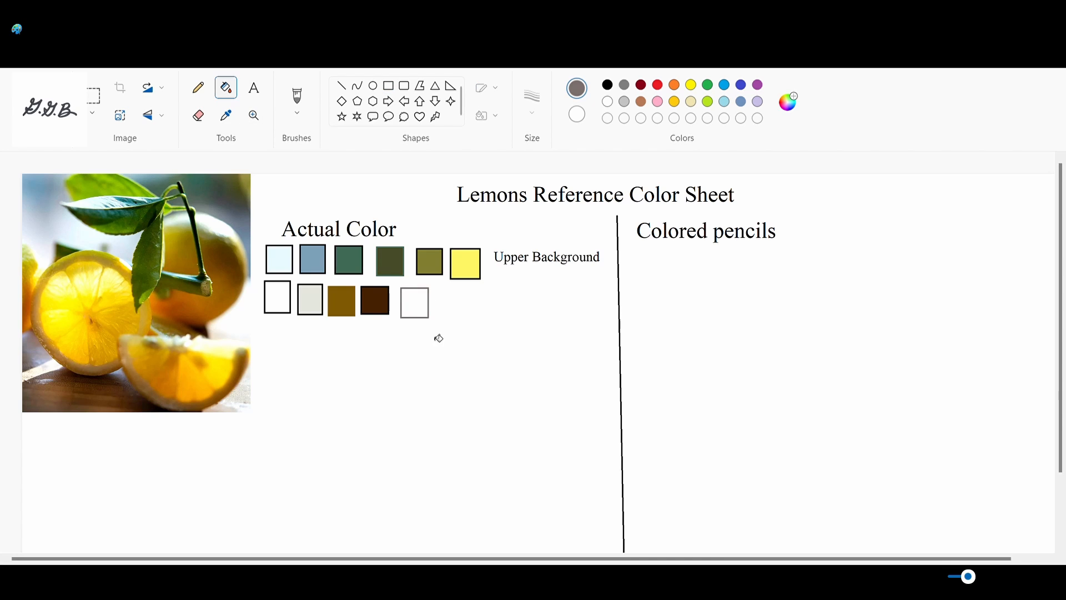
{"action": "left_click", "coordinate": [415, 304]}
{"action": "left_click", "coordinate": [226, 115]}
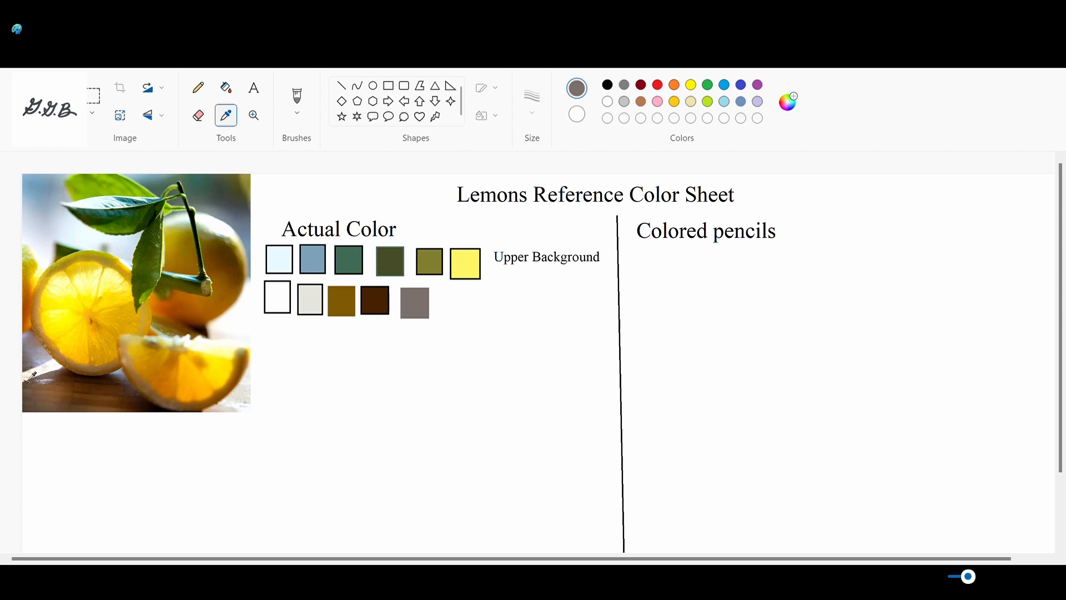
- Label the second swatch row "Bottom Background" in the dark olive sampled from the photo behind the cut lemon
{"action": "left_click", "coordinate": [62, 260]}
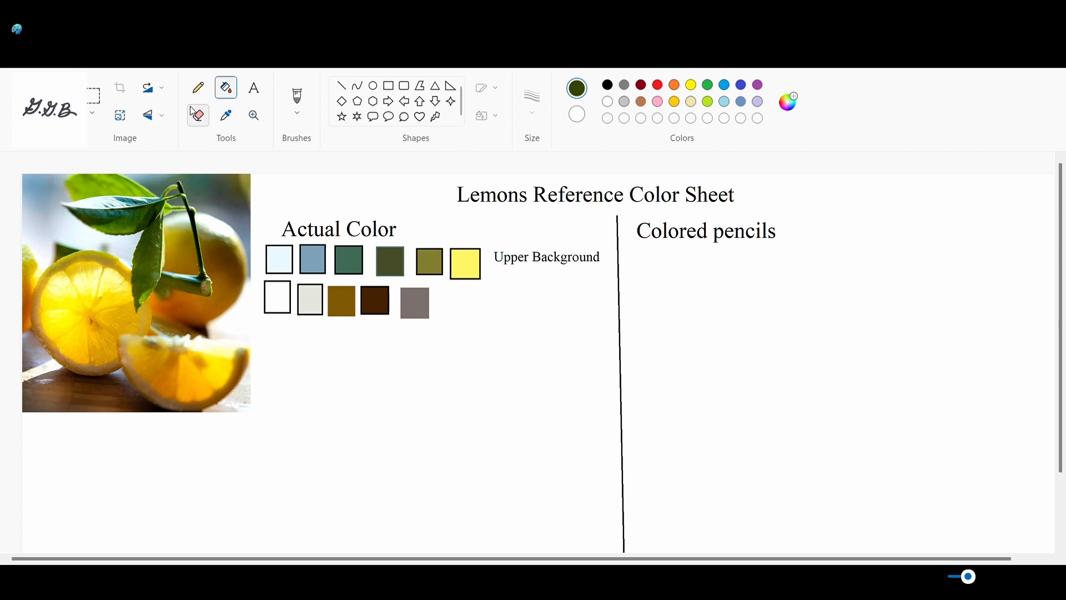
{"action": "left_click", "coordinate": [254, 87]}
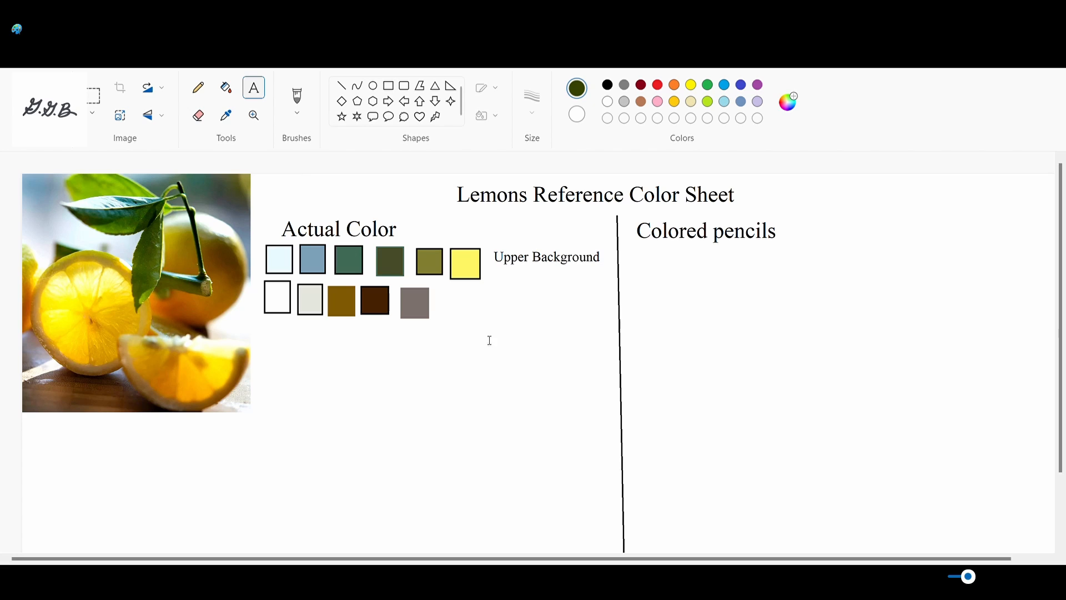
{"action": "left_click", "coordinate": [444, 307]}
{"action": "left_click_drag", "start_coordinate": [500, 321], "coordinate": [502, 337]}
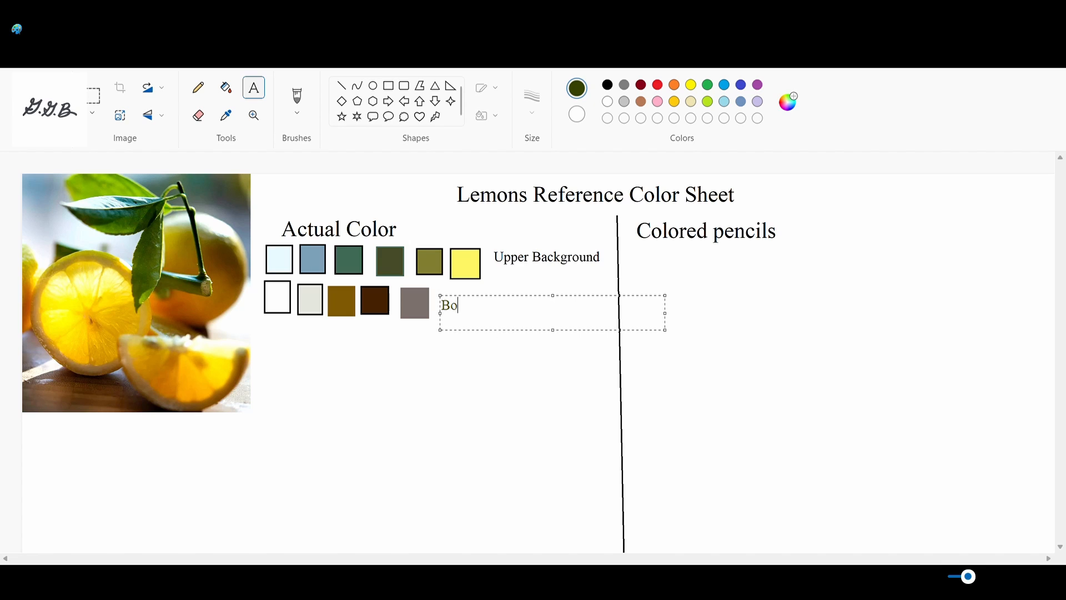
{"action": "type", "text": "Bottom background"}
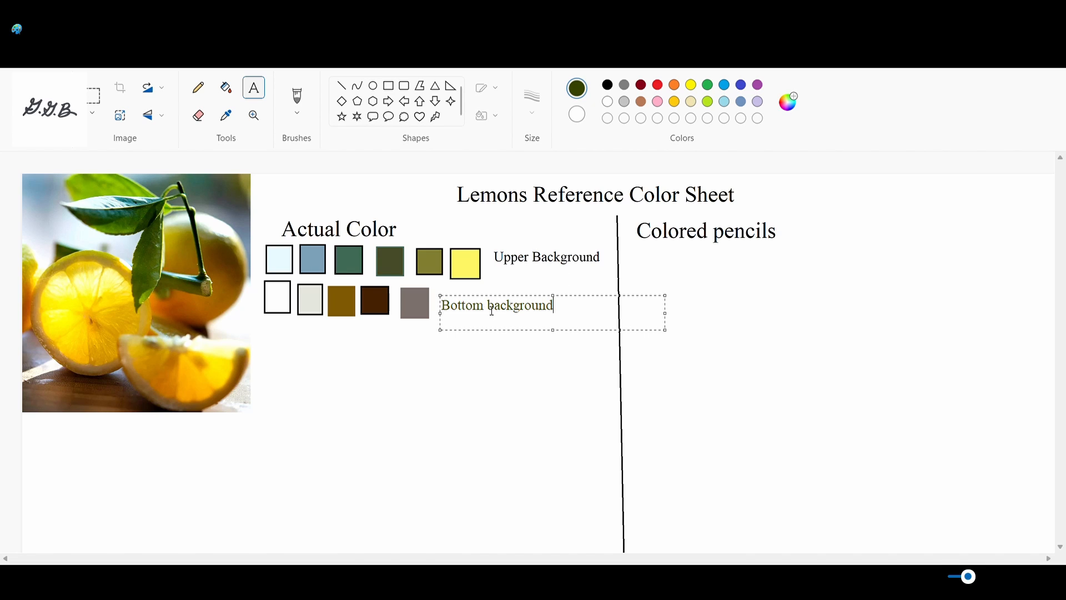
{"action": "key", "text": "BackSpace"}
{"action": "type", "text": "B"}
{"action": "left_click", "coordinate": [426, 338]}
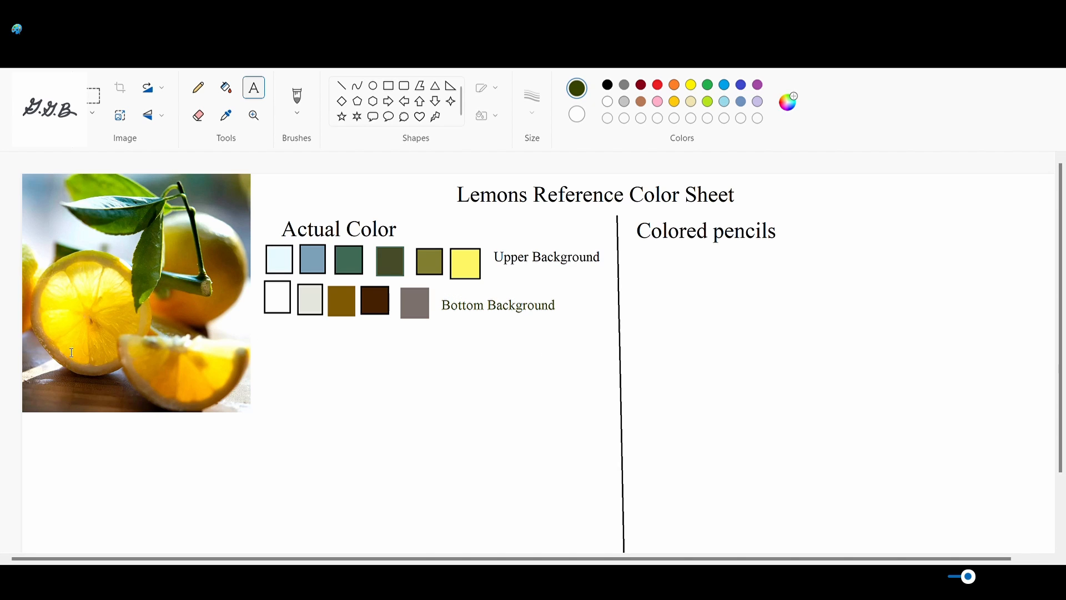
- Start a third row with a square outlined and filled in the pale yellow sampled from the cut lemon's upper flesh
{"action": "left_click", "coordinate": [226, 115]}
{"action": "left_click", "coordinate": [83, 283]}
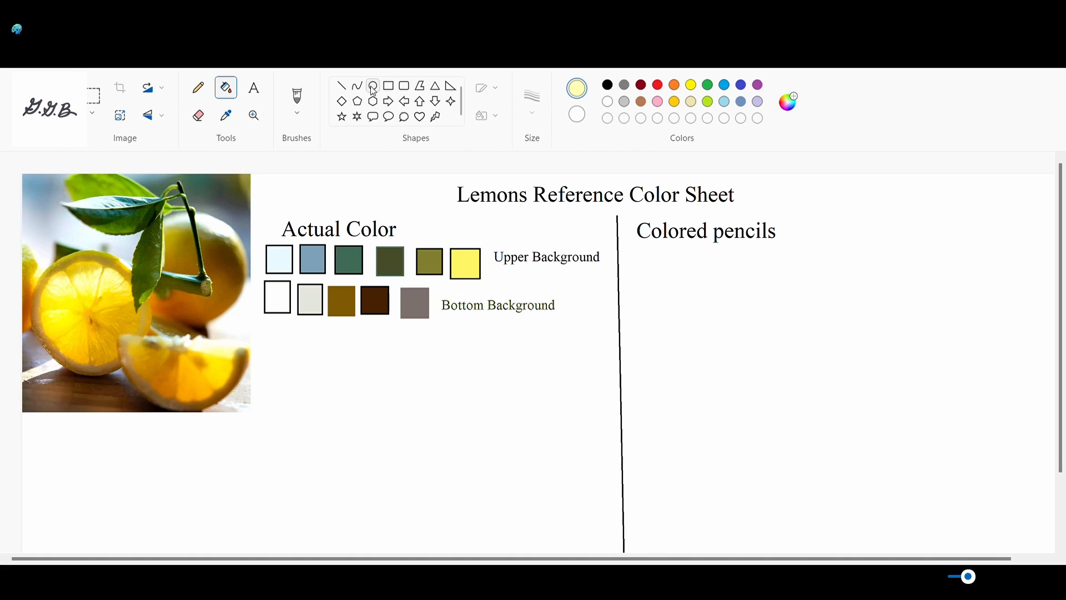
{"action": "left_click", "coordinate": [389, 86]}
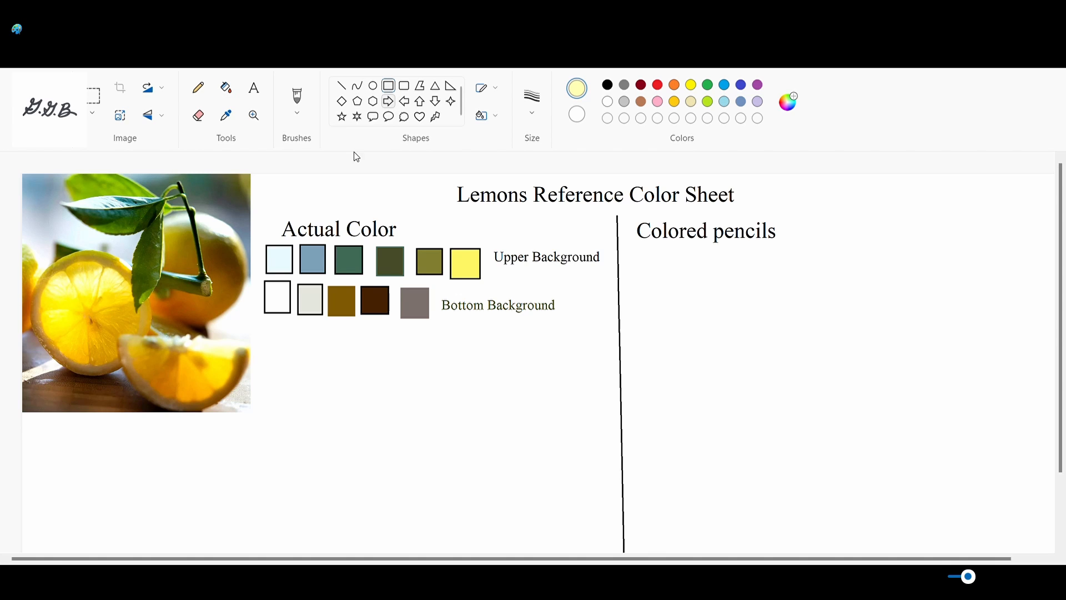
{"action": "left_click", "coordinate": [226, 87]}
{"action": "left_click", "coordinate": [278, 355]}
- Add a second swatch to the third row, outlined and filled with the cream sampled from the front lemon wedge's upper edge
{"action": "left_click", "coordinate": [226, 115]}
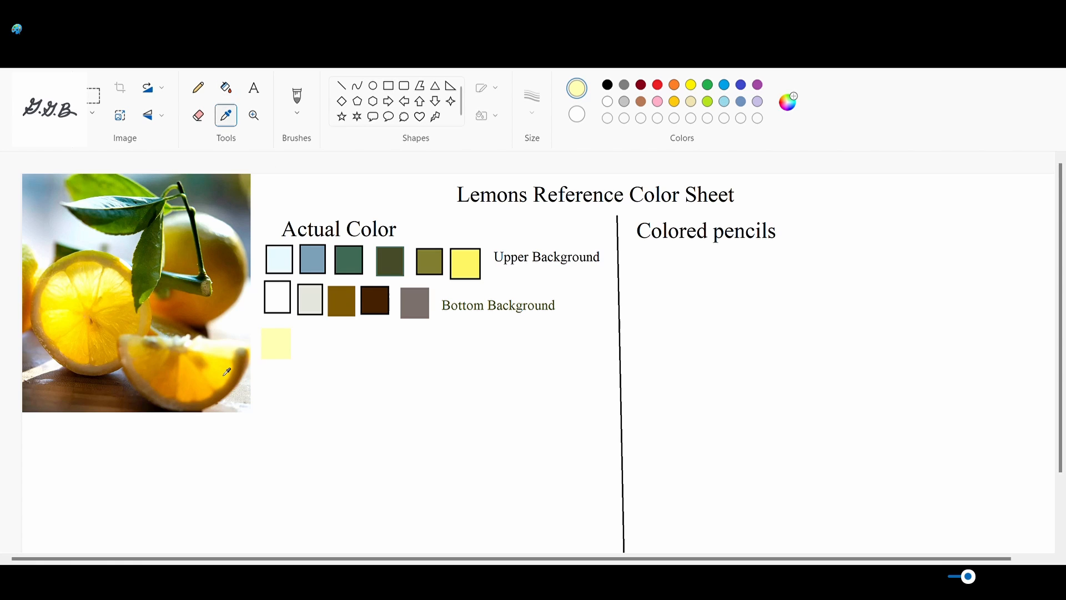
{"action": "left_click", "coordinate": [213, 344]}
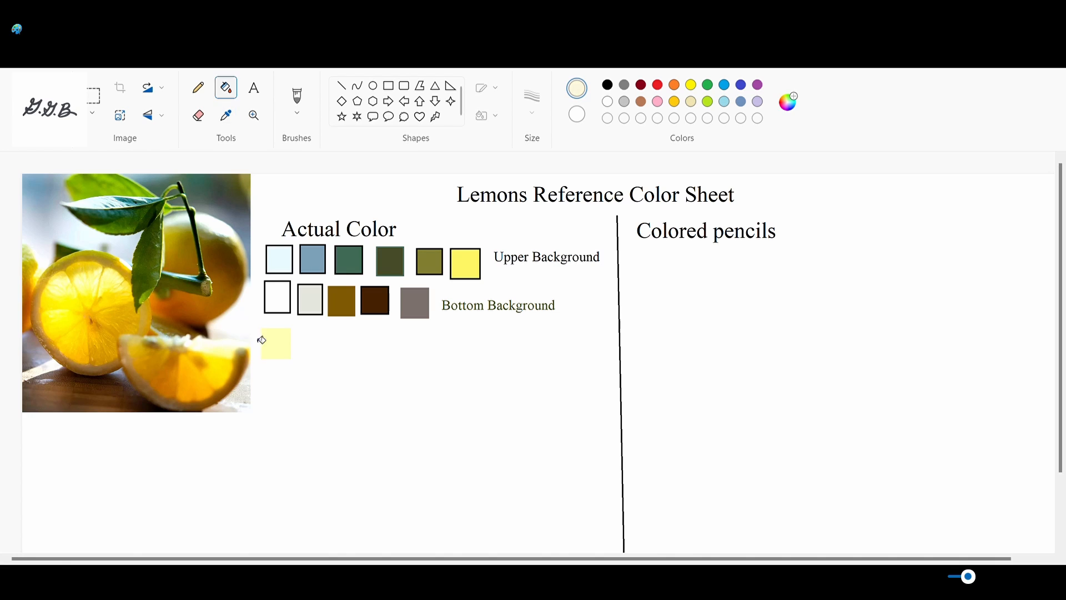
{"action": "left_click", "coordinate": [388, 87]}
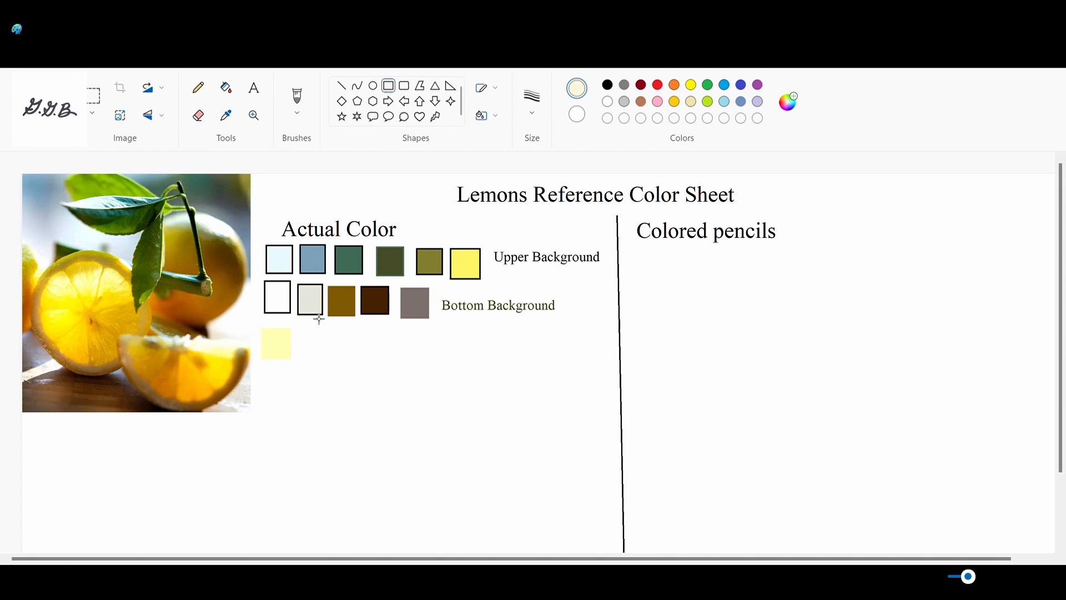
{"action": "left_click", "coordinate": [226, 87]}
{"action": "left_click", "coordinate": [315, 351]}
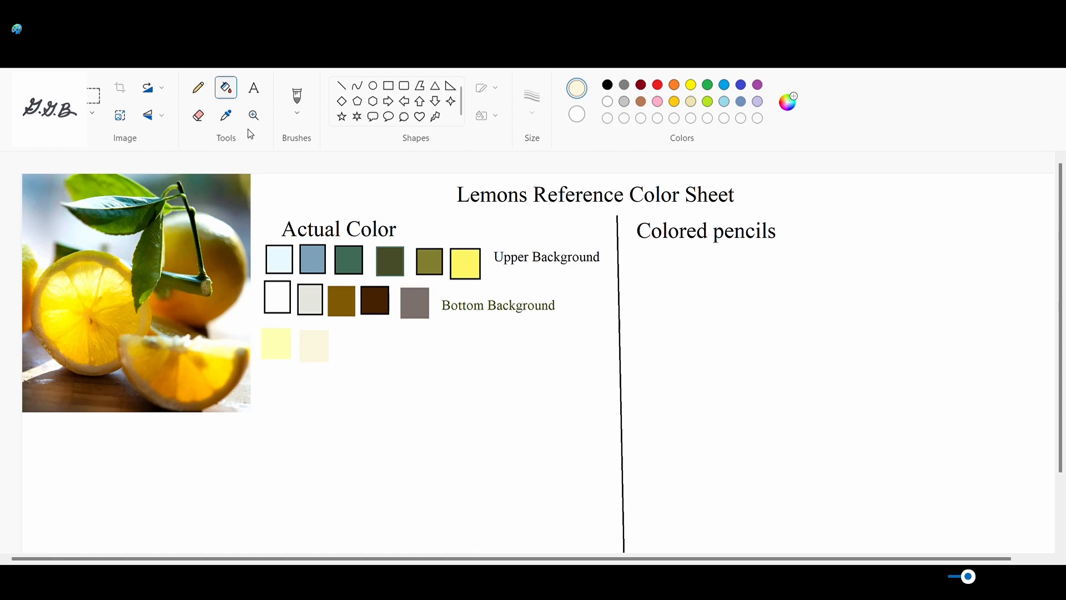
- Add a third swatch to the third row, outlined and filled with the golden yellow sampled from the cut lemon's lower flesh
{"action": "left_click", "coordinate": [227, 115]}
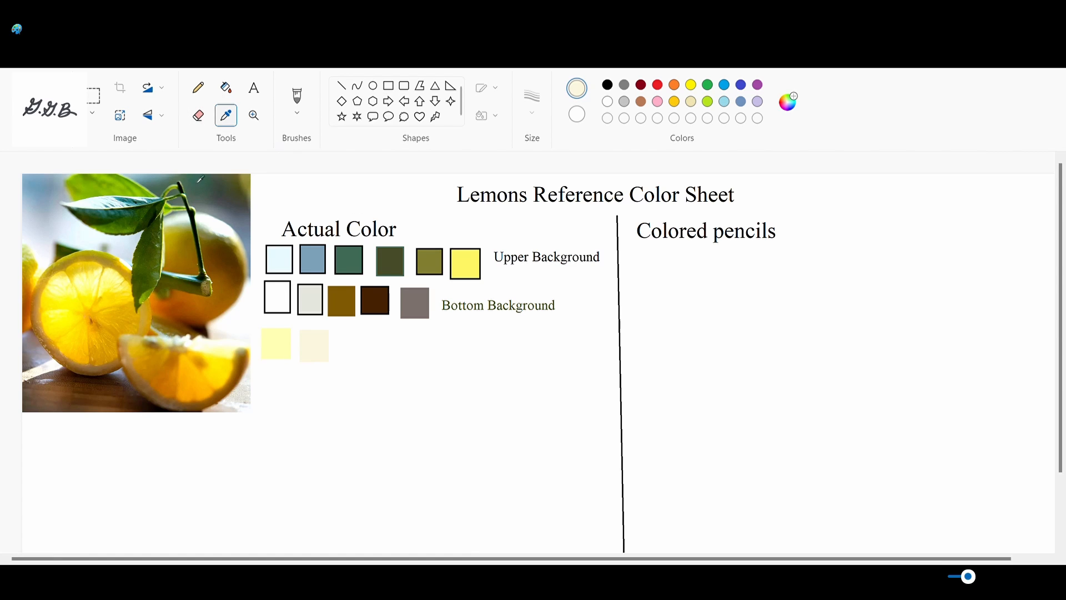
{"action": "left_click", "coordinate": [72, 328]}
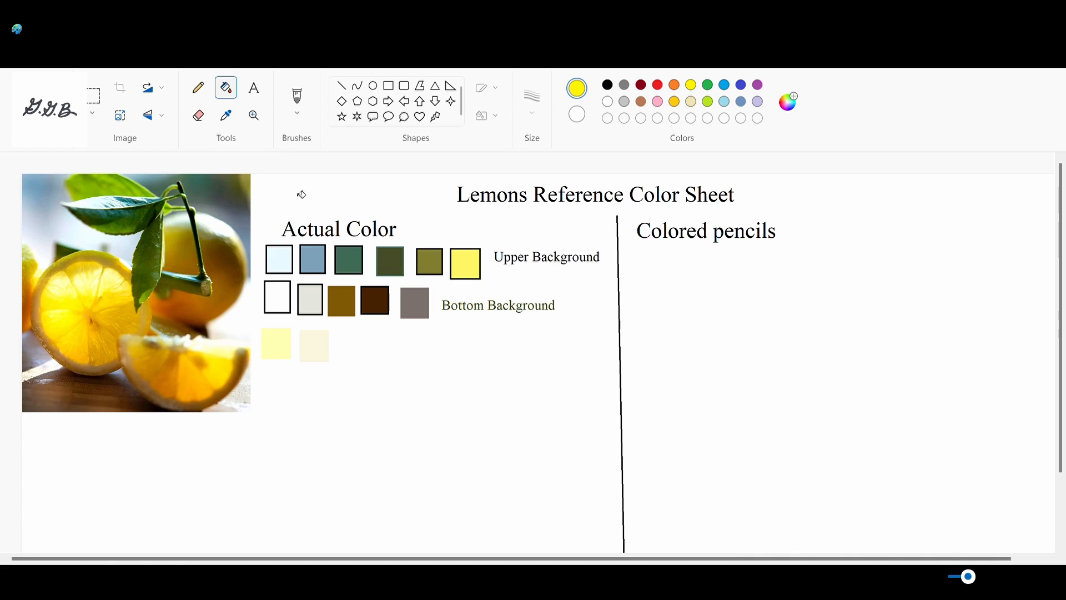
{"action": "left_click", "coordinate": [226, 115]}
{"action": "left_click", "coordinate": [76, 341]}
{"action": "left_click", "coordinate": [390, 87]}
{"action": "left_click_drag", "start_coordinate": [338, 330], "coordinate": [371, 365]}
{"action": "left_click", "coordinate": [226, 87]}
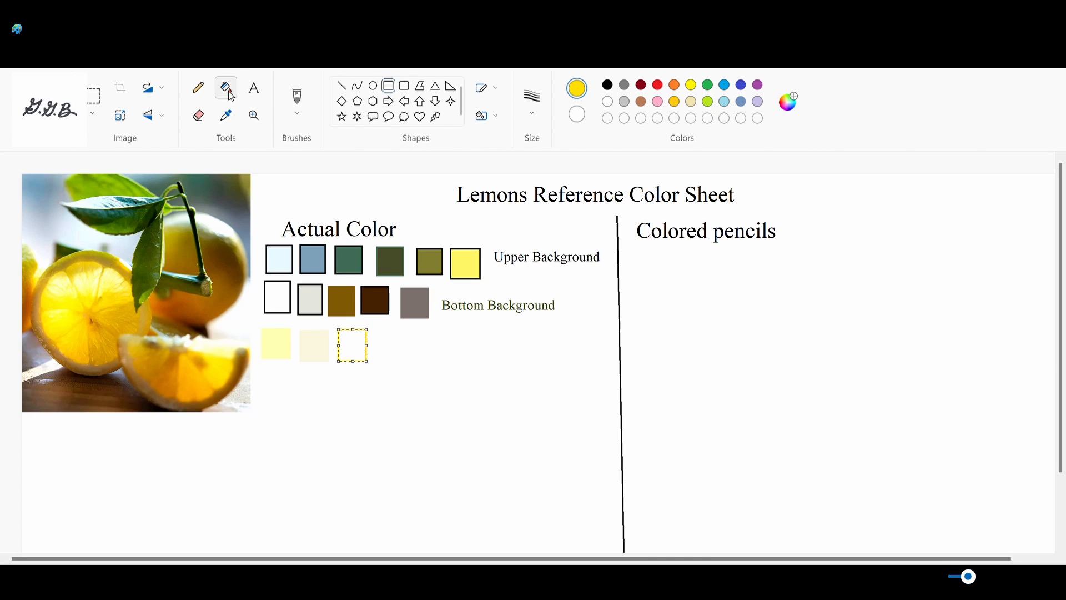
{"action": "left_click", "coordinate": [351, 356]}
- Add a fourth swatch to the third row, outlined and filled with the dark gold sampled near the cut lemon's right edge
{"action": "left_click", "coordinate": [226, 115]}
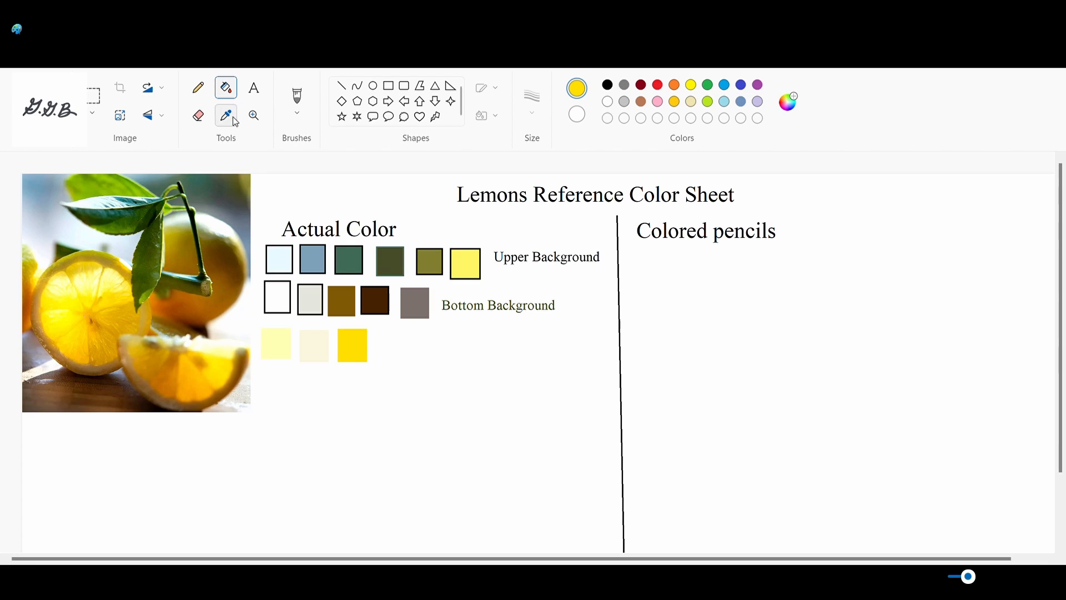
{"action": "left_click", "coordinate": [130, 327]}
{"action": "left_click", "coordinate": [254, 88]}
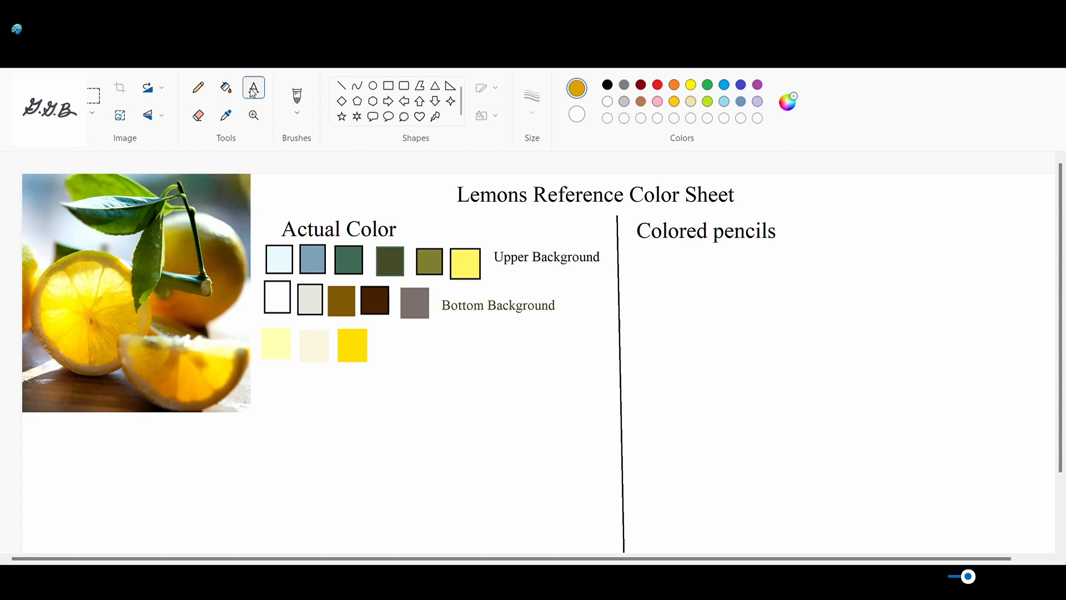
{"action": "left_click", "coordinate": [389, 86]}
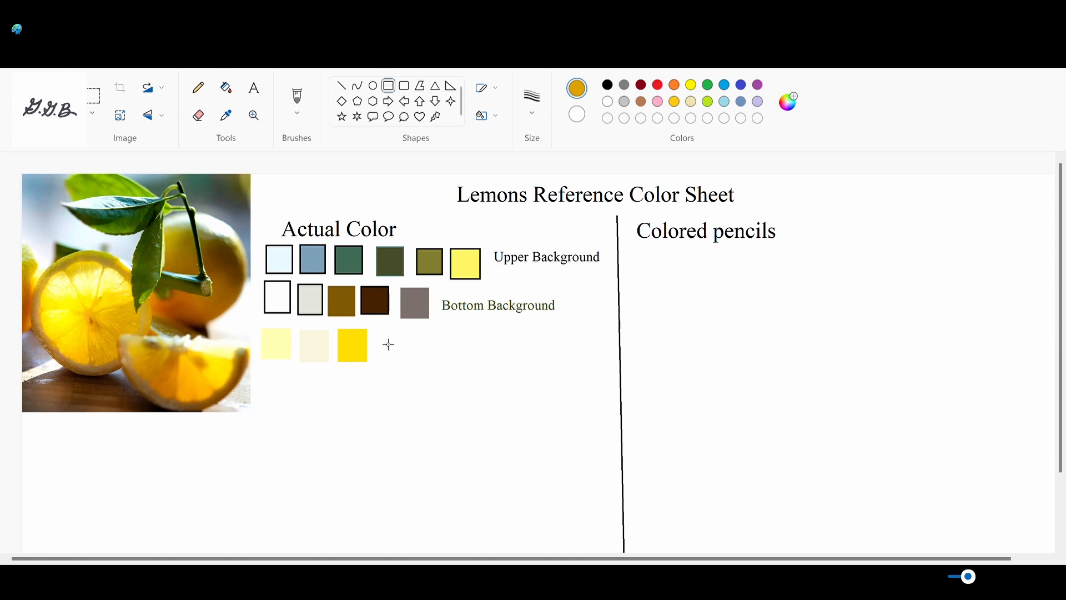
{"action": "left_click_drag", "start_coordinate": [382, 337], "coordinate": [411, 368]}
{"action": "left_click", "coordinate": [226, 88]}
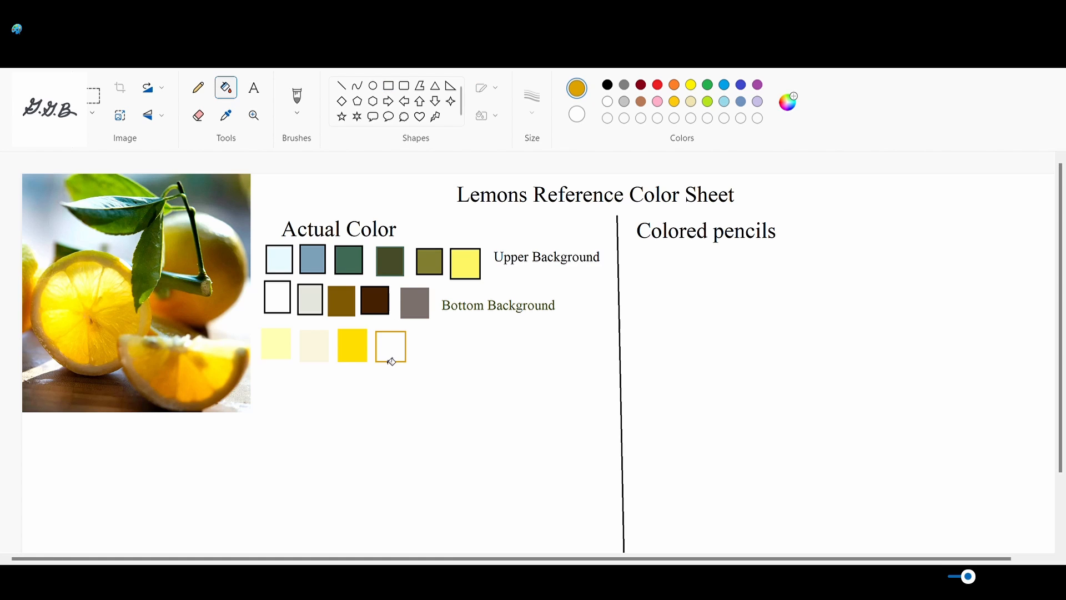
{"action": "left_click", "coordinate": [393, 362]}
- Add a fifth swatch to the third row, outlined and filled with the amber brown sampled from the front wedge's lower-left rind
{"action": "left_click", "coordinate": [226, 115]}
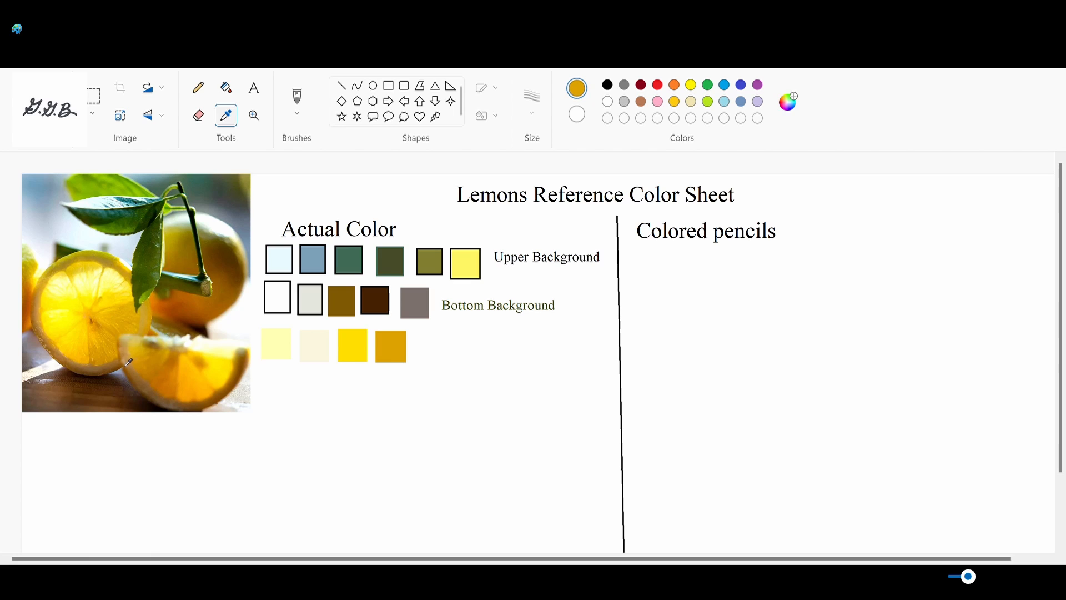
{"action": "left_click", "coordinate": [125, 328]}
{"action": "left_click", "coordinate": [227, 115]}
{"action": "left_click", "coordinate": [171, 378]}
{"action": "left_click", "coordinate": [226, 115]}
{"action": "left_click", "coordinate": [145, 378]}
{"action": "left_click", "coordinate": [387, 87]}
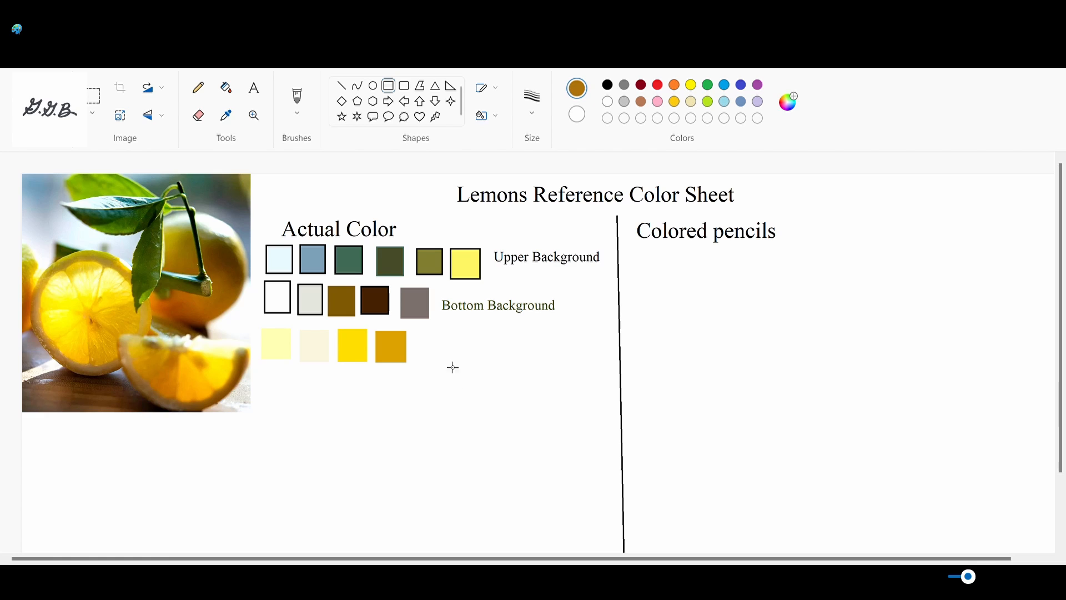
{"action": "left_click_drag", "start_coordinate": [417, 331], "coordinate": [447, 362]}
{"action": "left_click", "coordinate": [226, 87]}
{"action": "left_click", "coordinate": [437, 353]}
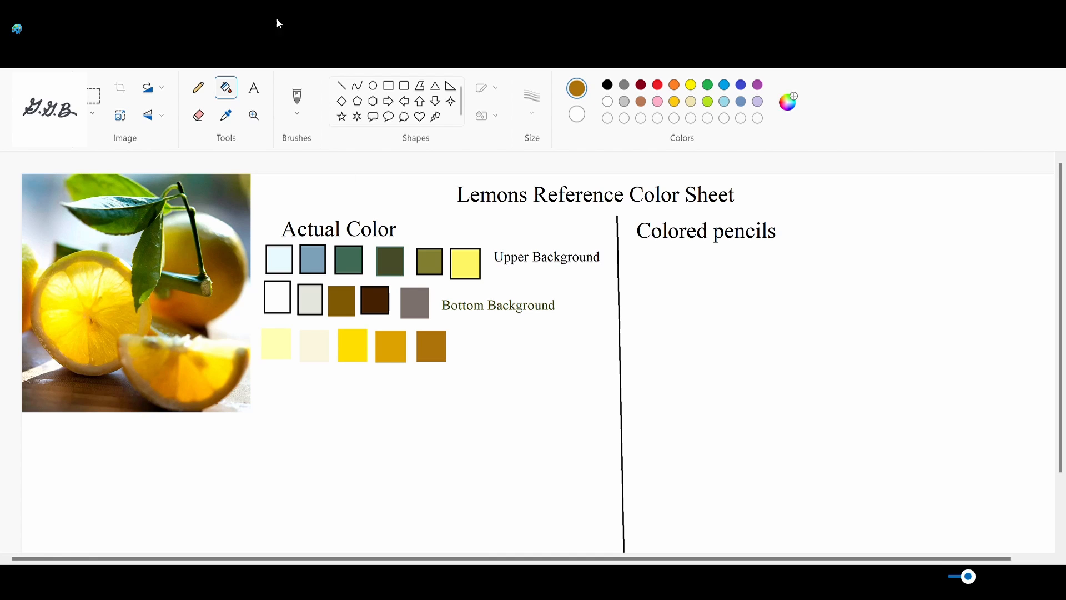
- Add a sixth swatch to the third row, outlined and filled with the olive yellow sampled from the cut lemon's upper rind
{"action": "left_click", "coordinate": [226, 115]}
{"action": "left_click", "coordinate": [69, 266]}
{"action": "left_click", "coordinate": [395, 88]}
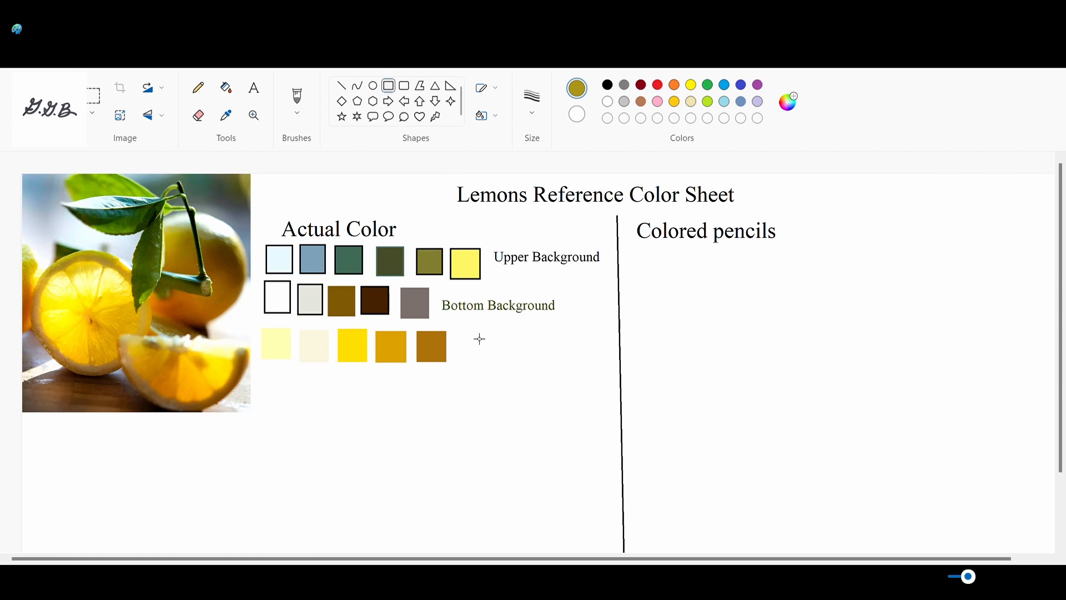
{"action": "left_click_drag", "start_coordinate": [457, 331], "coordinate": [488, 364]}
{"action": "left_click", "coordinate": [227, 87]}
{"action": "left_click", "coordinate": [476, 352]}
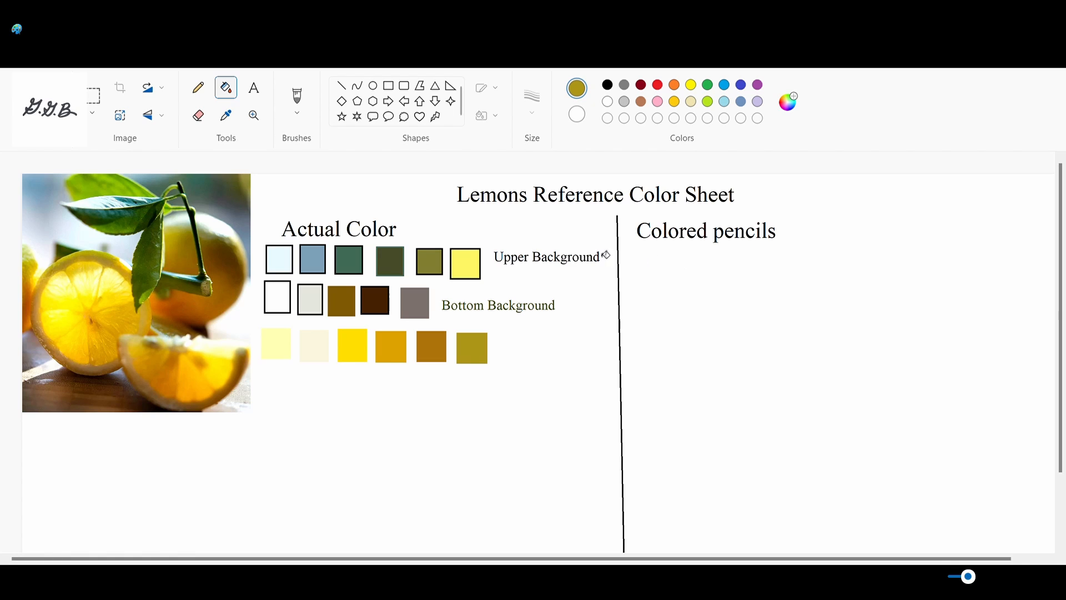
- Add a seventh swatch to the third row, outlined and filled with the brown sampled from the whole lemon's lower right side
{"action": "left_click", "coordinate": [226, 115]}
{"action": "left_click", "coordinate": [222, 302]}
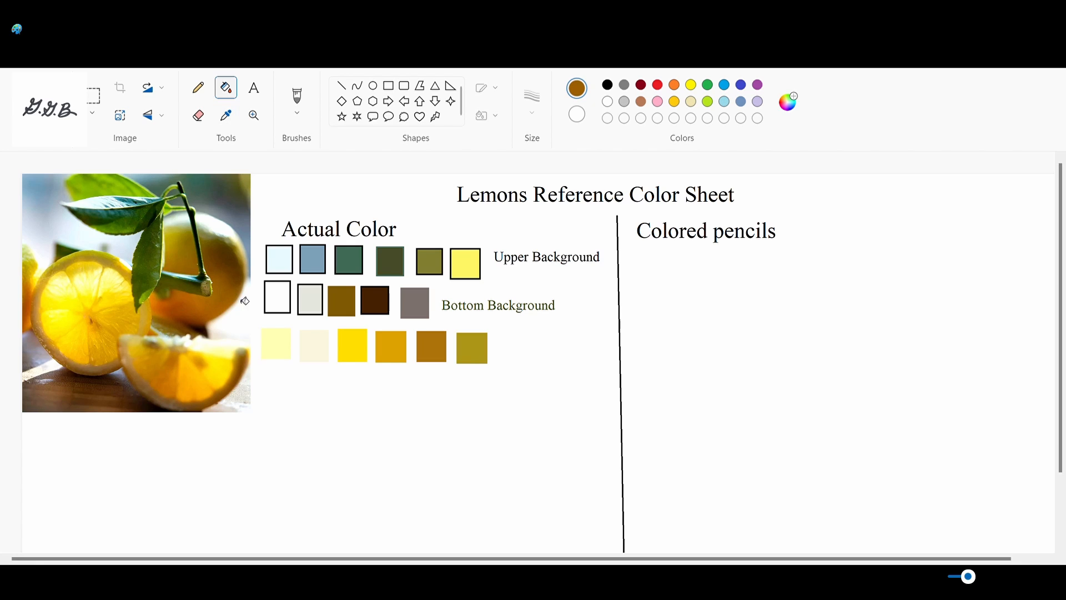
{"action": "left_click", "coordinate": [388, 86]}
{"action": "left_click_drag", "start_coordinate": [496, 329], "coordinate": [530, 365]}
{"action": "left_click", "coordinate": [226, 88]}
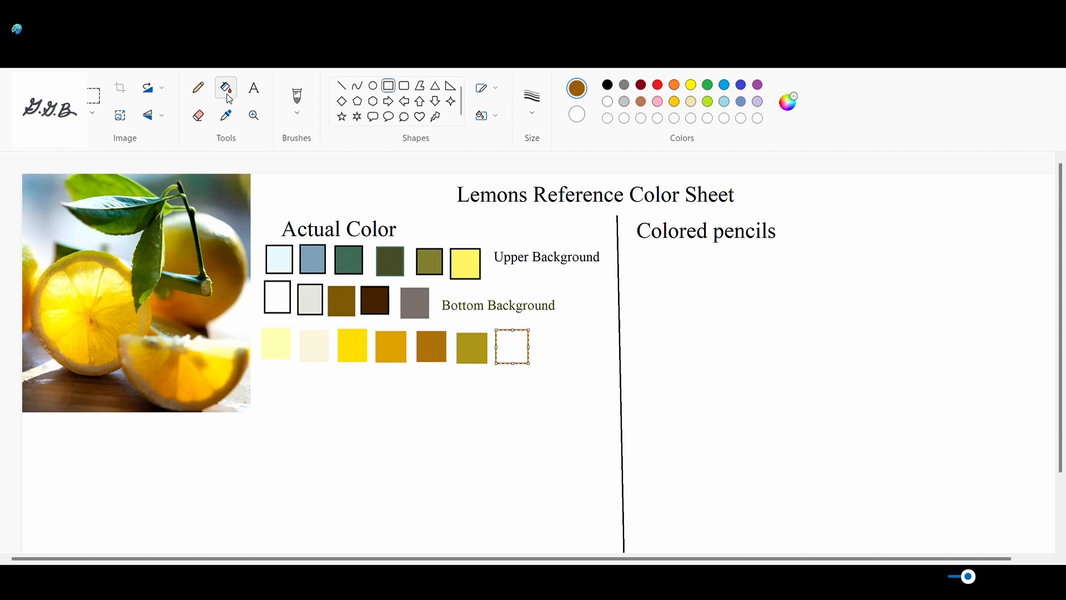
{"action": "left_click", "coordinate": [511, 340]}
- Add an eighth swatch to the third row, outlined and filled with the rust brown sampled from the whole lemon's shaded underside
{"action": "left_click", "coordinate": [226, 115]}
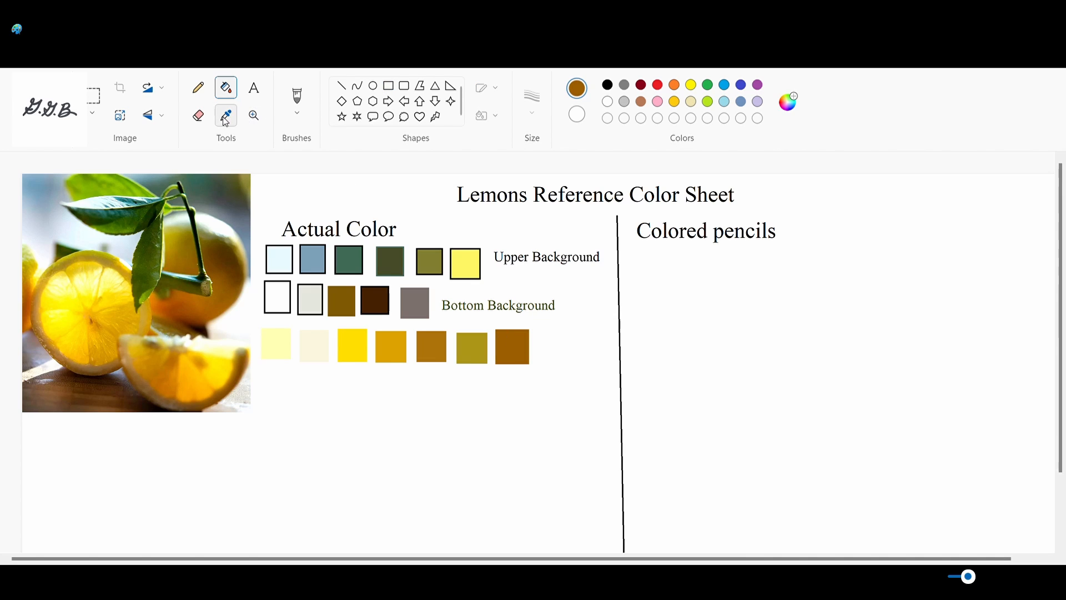
{"action": "left_click", "coordinate": [177, 309]}
{"action": "left_click", "coordinate": [390, 88]}
{"action": "left_click_drag", "start_coordinate": [538, 332], "coordinate": [572, 366]}
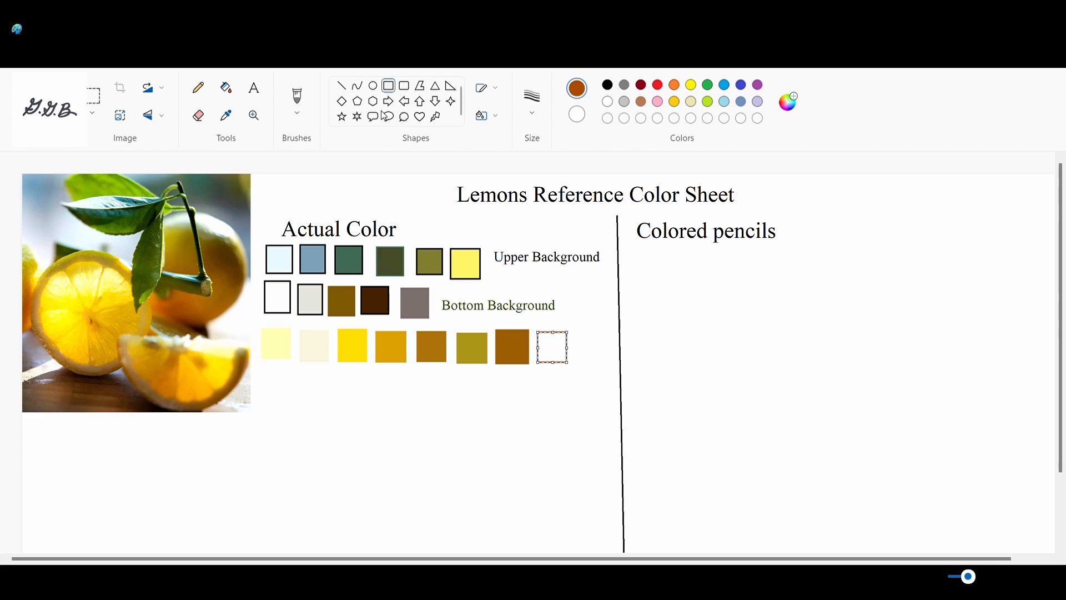
{"action": "left_click", "coordinate": [226, 87]}
{"action": "left_click", "coordinate": [542, 359]}
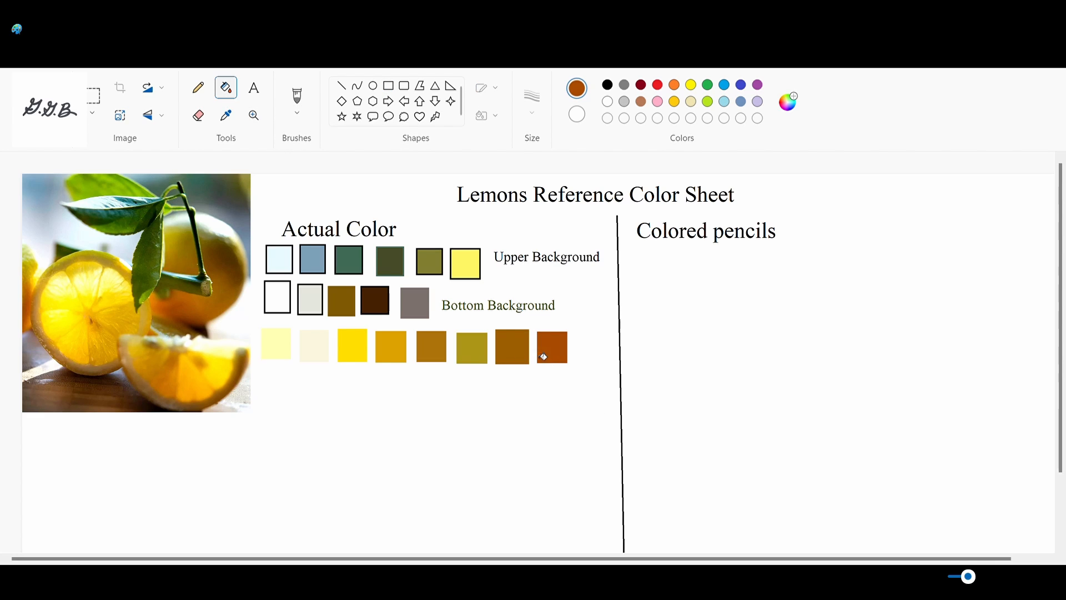
- Start a fourth row with a square outlined and filled in the muted olive green sampled from the whole lemon's top near the stem
{"action": "left_click", "coordinate": [228, 117]}
{"action": "left_click", "coordinate": [179, 245]}
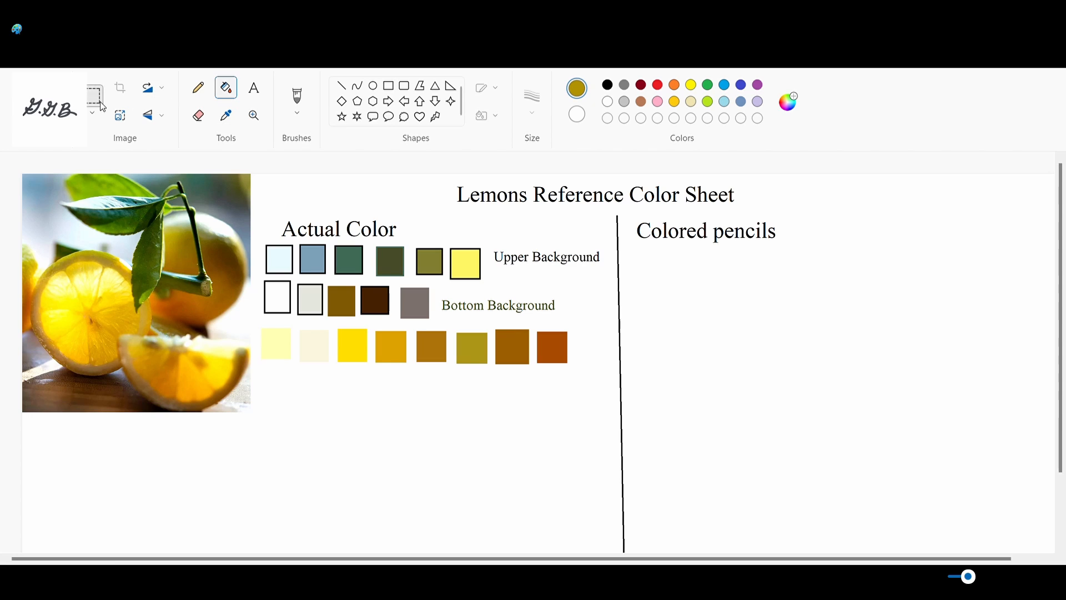
{"action": "left_click", "coordinate": [225, 116]}
{"action": "left_click", "coordinate": [187, 235]}
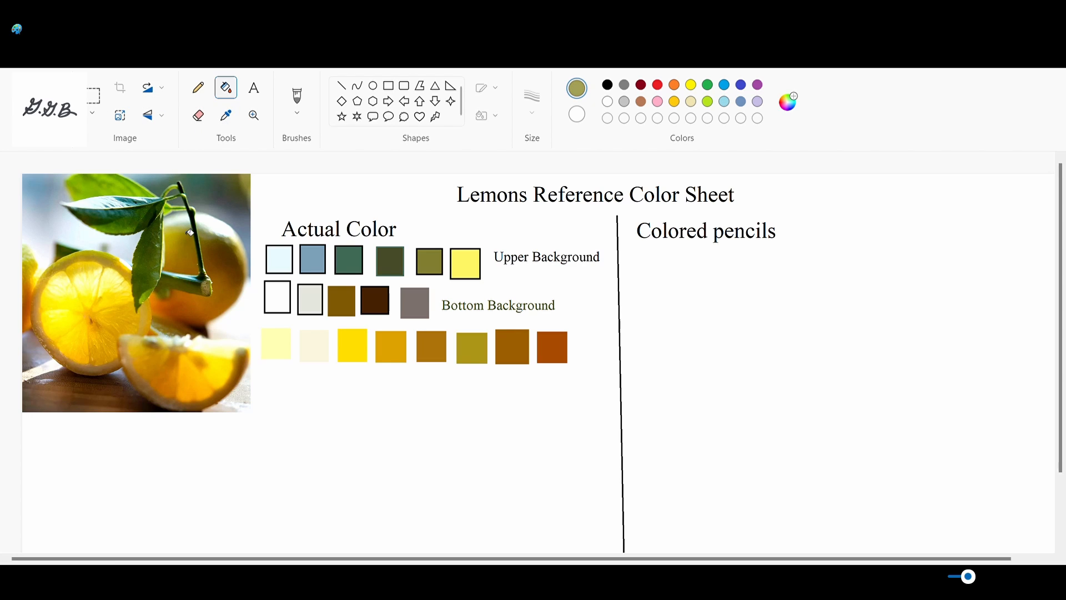
{"action": "left_click", "coordinate": [389, 86]}
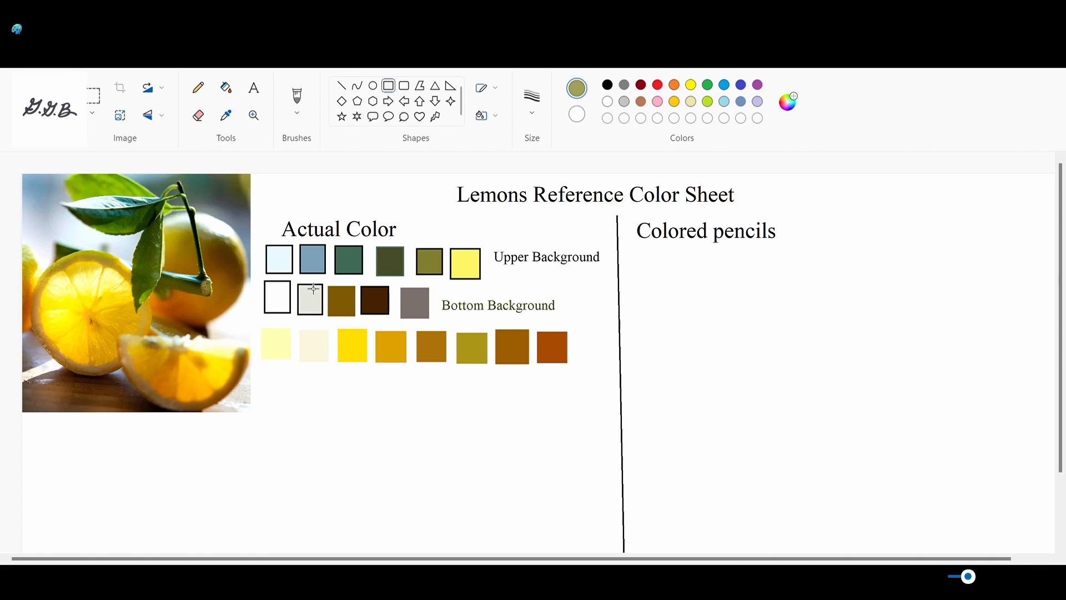
{"action": "left_click_drag", "start_coordinate": [264, 375], "coordinate": [293, 408]}
{"action": "left_click", "coordinate": [225, 94]}
{"action": "left_click", "coordinate": [284, 405]}
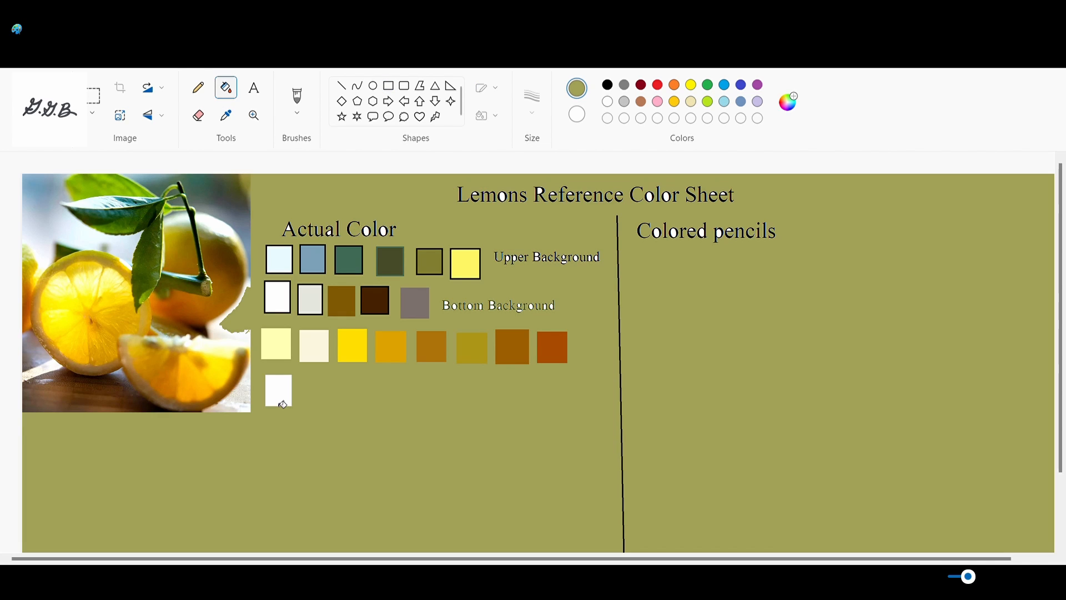
{"action": "key", "text": "ctrl+z"}
{"action": "left_click", "coordinate": [280, 395]}
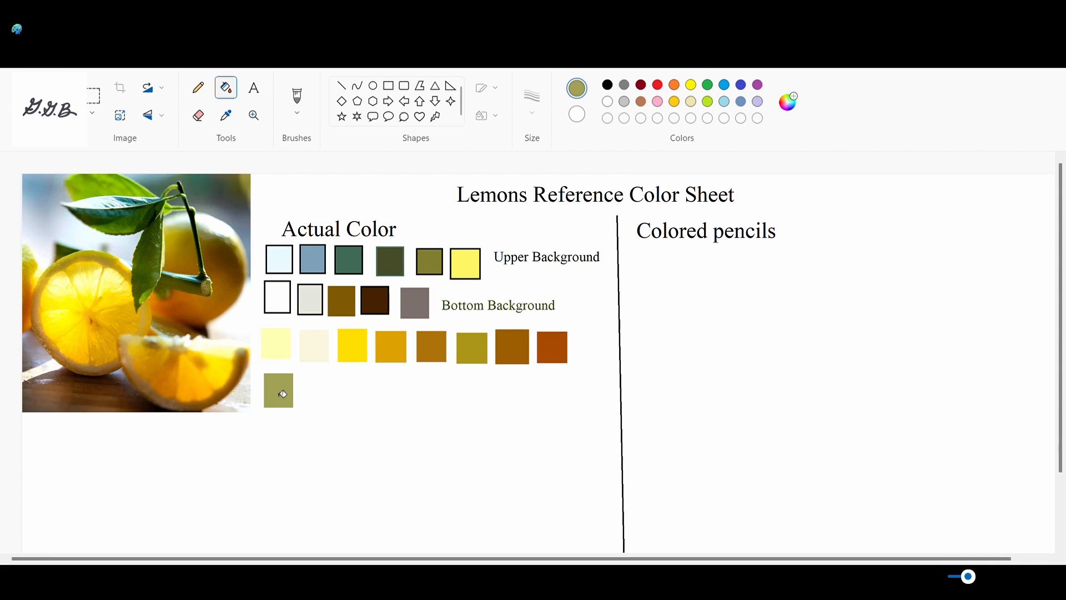
{"action": "left_click", "coordinate": [227, 117]}
{"action": "left_click", "coordinate": [217, 233]}
{"action": "left_click", "coordinate": [226, 117]}
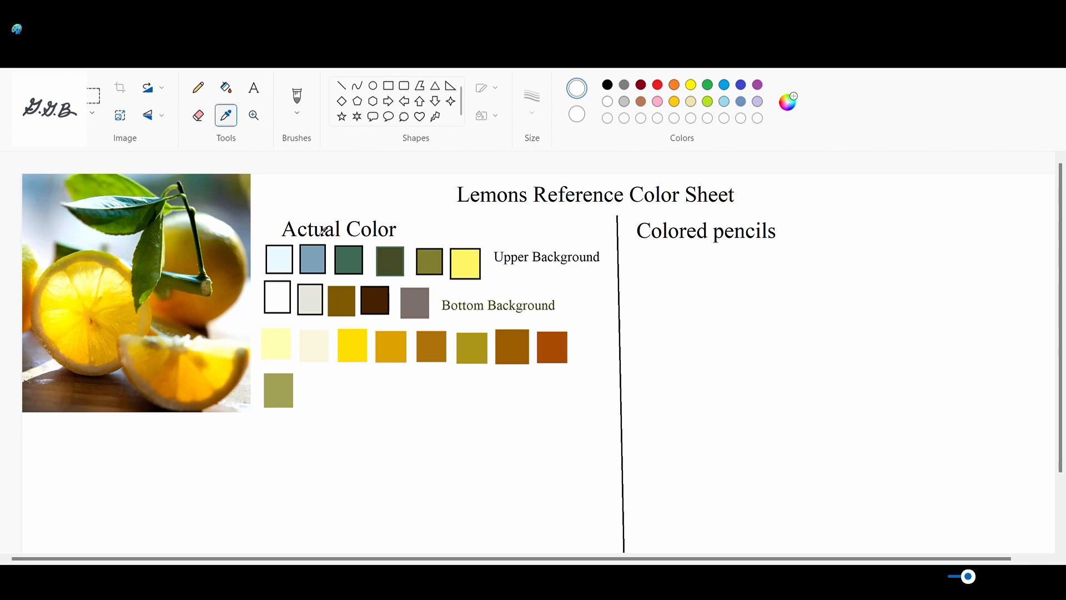
- Add the black text label "Lemons' Skin" beside the olive green swatch in the fourth row
{"action": "left_click", "coordinate": [254, 88]}
{"action": "left_click", "coordinate": [318, 396]}
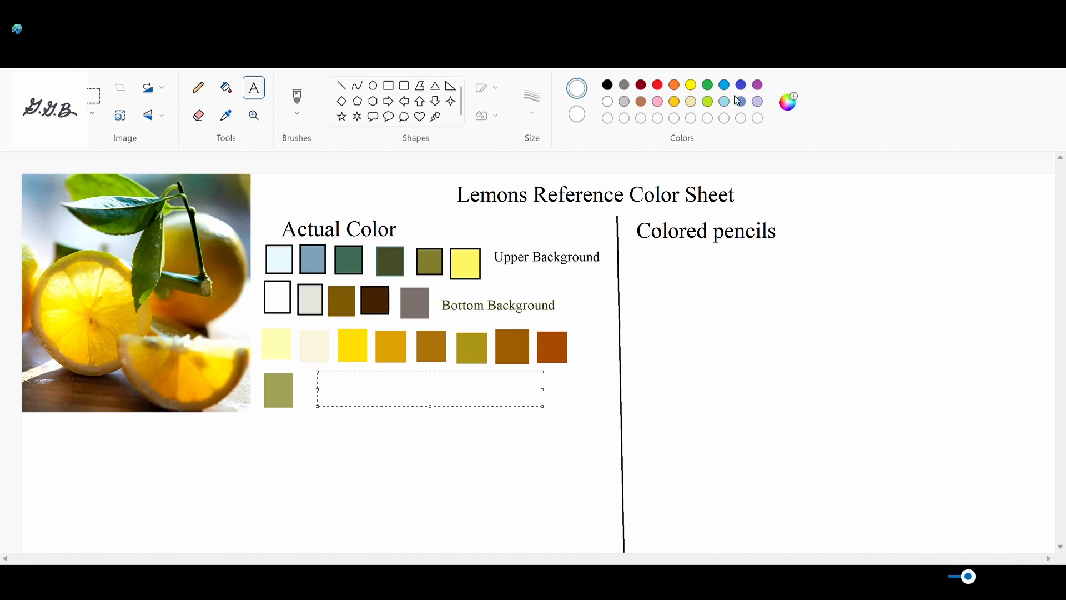
{"action": "left_click", "coordinate": [608, 85]}
{"action": "type", "text": "Lemons' Skin"}
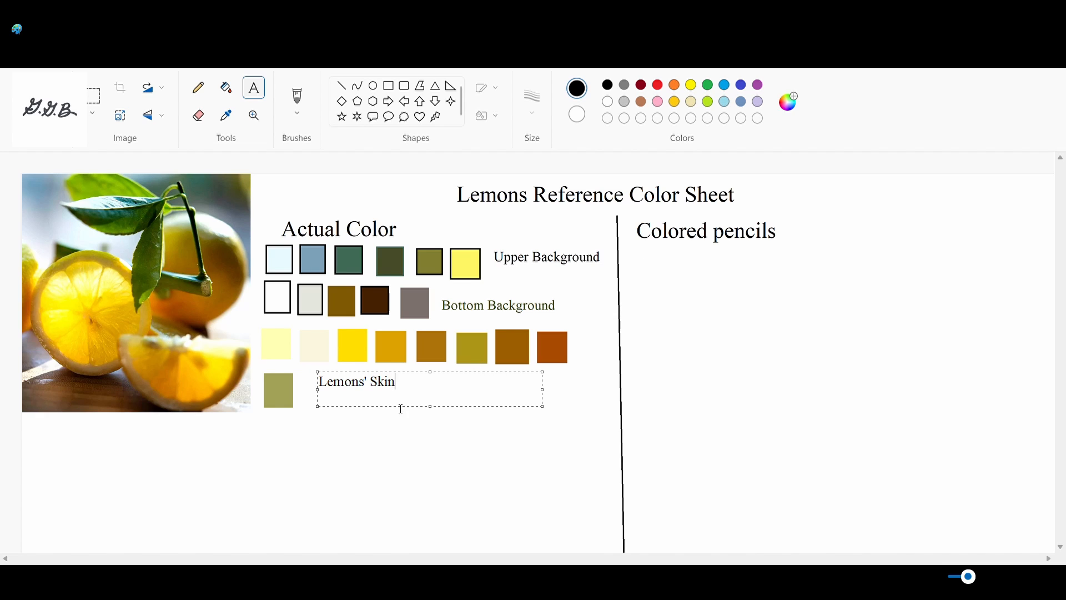
{"action": "left_click_drag", "start_coordinate": [398, 409], "coordinate": [383, 417]}
{"action": "left_click", "coordinate": [365, 441]}
- Start a new row below the lemon photo with a small rectangle outlined and filled in a sampled pale cyan
{"action": "left_click", "coordinate": [226, 115]}
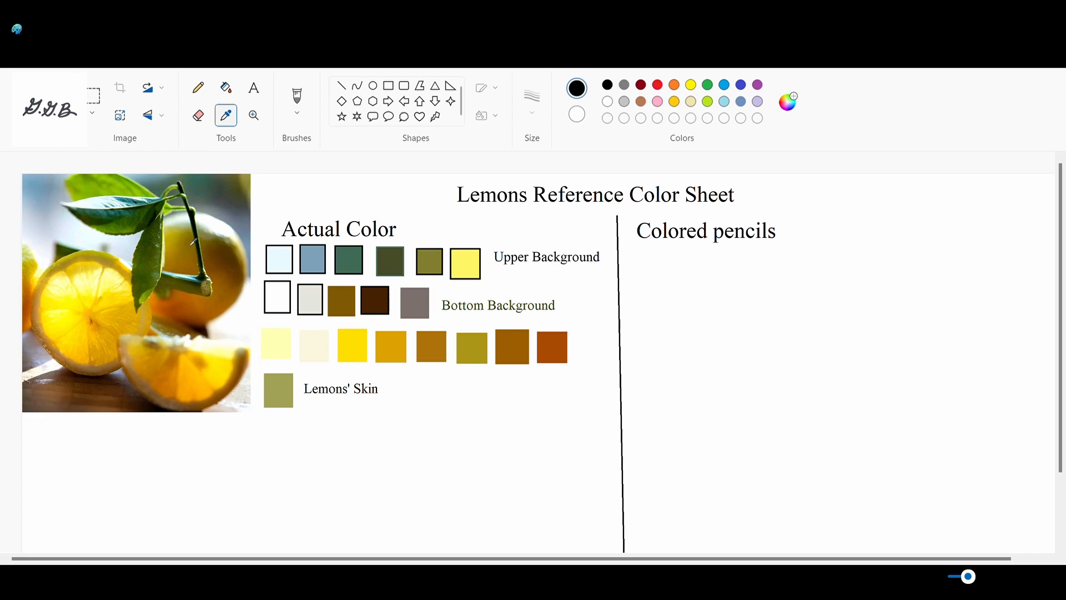
{"action": "left_click", "coordinate": [278, 260]}
{"action": "left_click", "coordinate": [226, 115]}
{"action": "scroll", "coordinate": [188, 281], "scroll_direction": "up", "scroll_amount": 3}
{"action": "scroll", "coordinate": [228, 302], "scroll_direction": "down", "scroll_amount": 2}
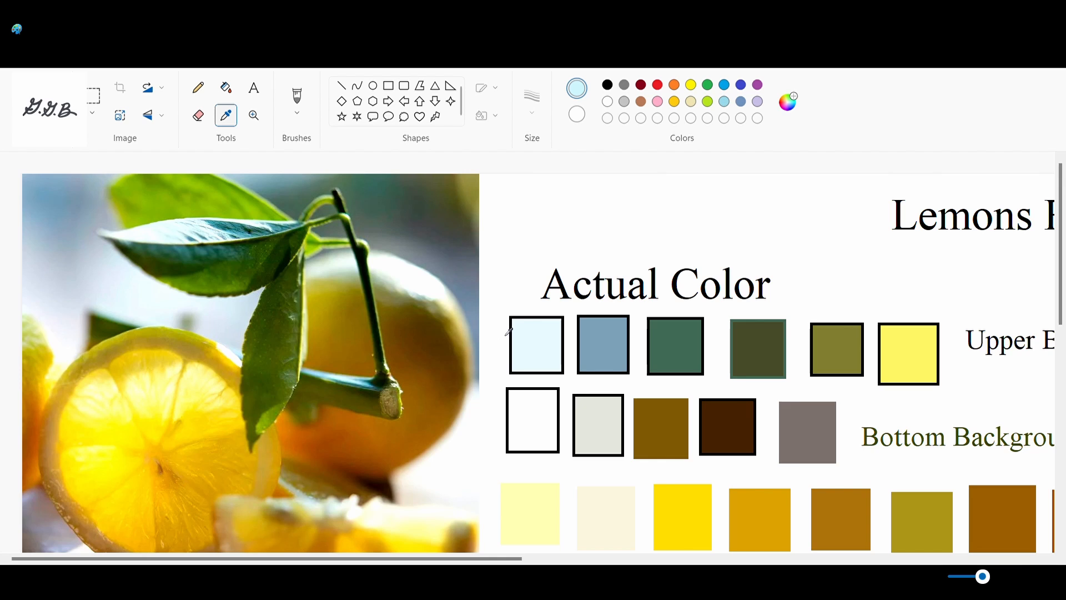
{"action": "scroll", "coordinate": [528, 484], "scroll_direction": "up", "scroll_amount": 3}
{"action": "scroll", "coordinate": [529, 483], "scroll_direction": "down", "scroll_amount": 3}
{"action": "left_click", "coordinate": [357, 383]}
{"action": "scroll", "coordinate": [442, 344], "scroll_direction": "down", "scroll_amount": 2}
{"action": "scroll", "coordinate": [441, 345], "scroll_direction": "up", "scroll_amount": 3}
{"action": "scroll", "coordinate": [388, 357], "scroll_direction": "down", "scroll_amount": 2}
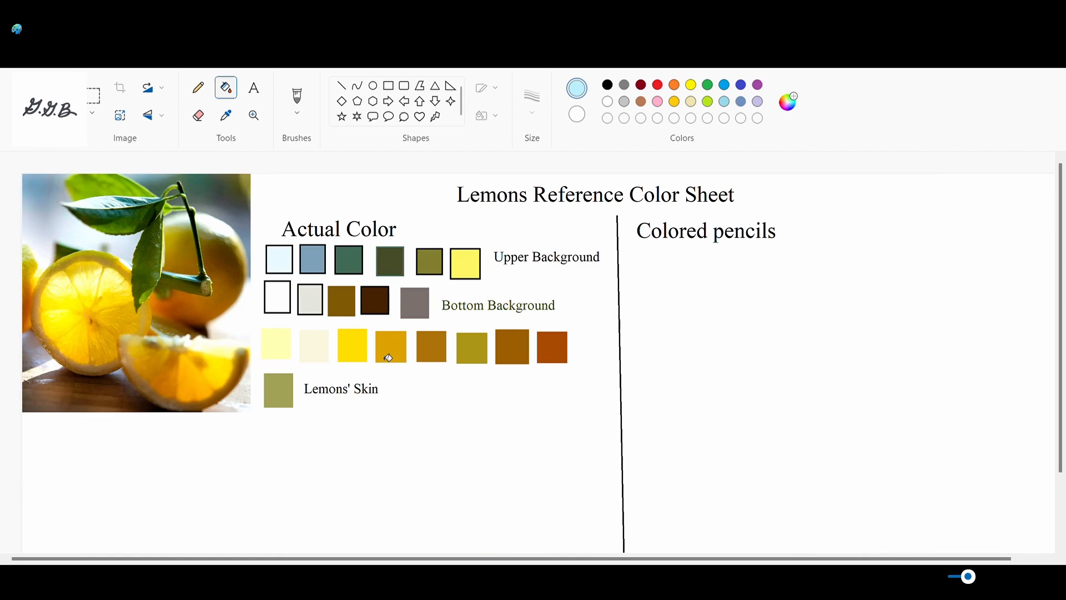
{"action": "left_click", "coordinate": [231, 117]}
{"action": "left_click", "coordinate": [389, 86]}
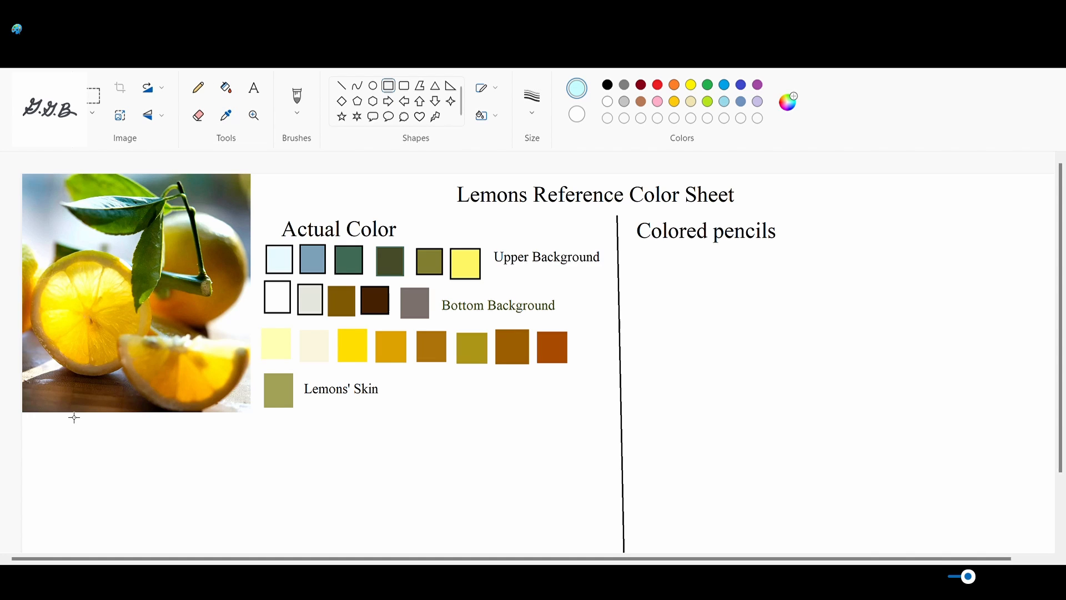
{"action": "left_click_drag", "start_coordinate": [35, 429], "coordinate": [60, 460]}
{"action": "left_click", "coordinate": [226, 88]}
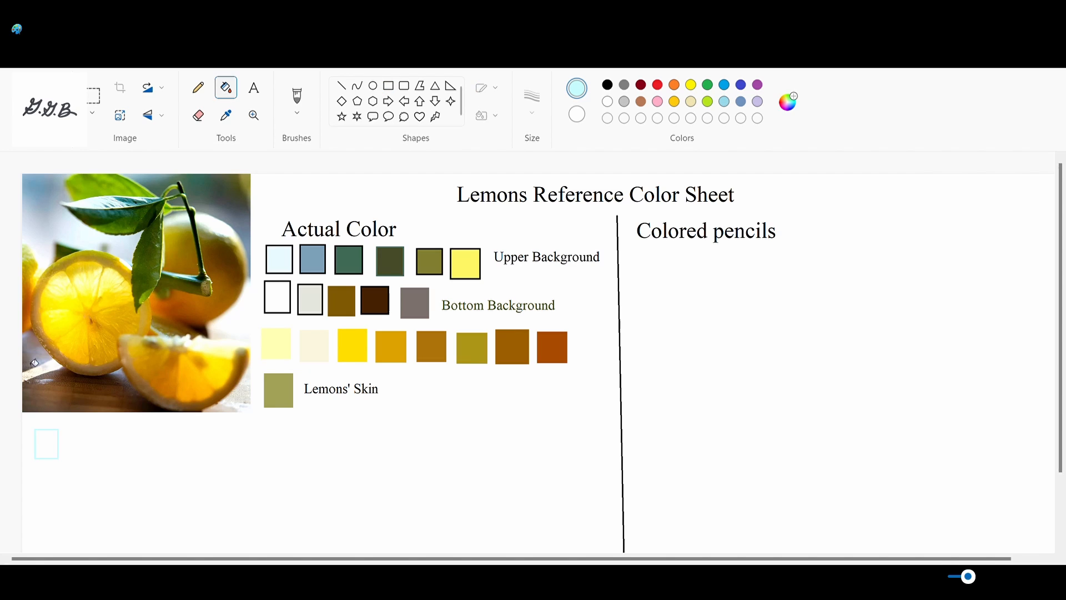
{"action": "left_click", "coordinate": [47, 450]}
- Add a second swatch below the photo, outlined and filled with the bright green sampled from the uppermost leaf
{"action": "left_click", "coordinate": [226, 115]}
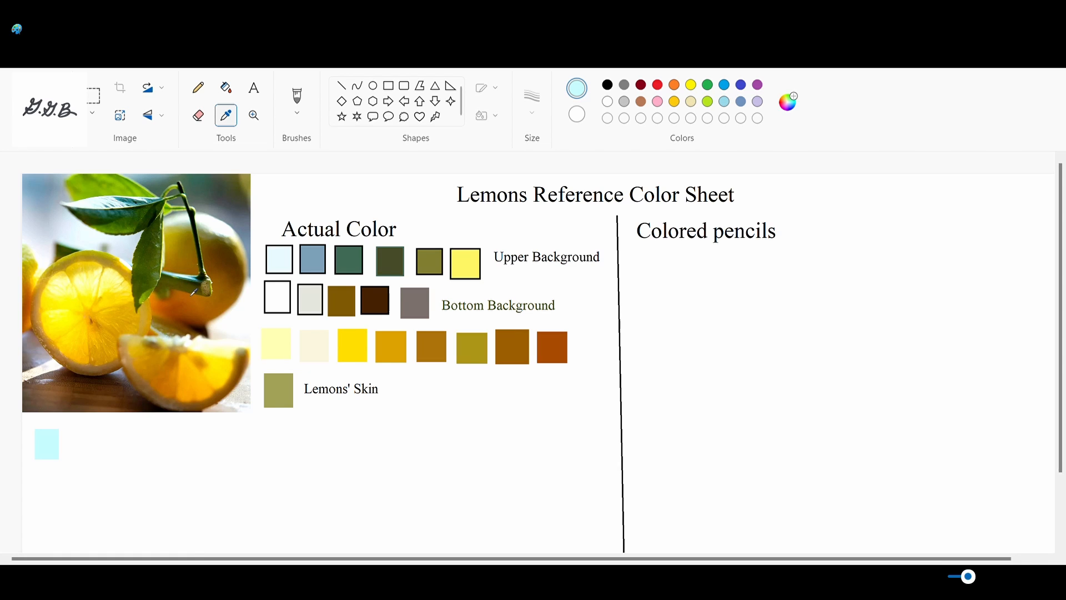
{"action": "left_click", "coordinate": [119, 188]}
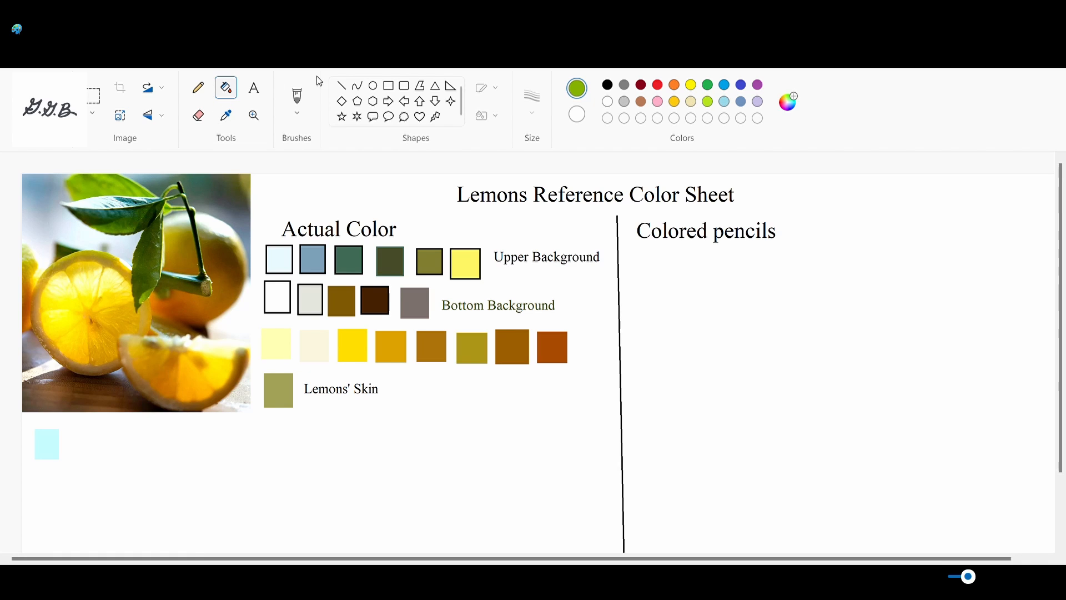
{"action": "left_click", "coordinate": [389, 85]}
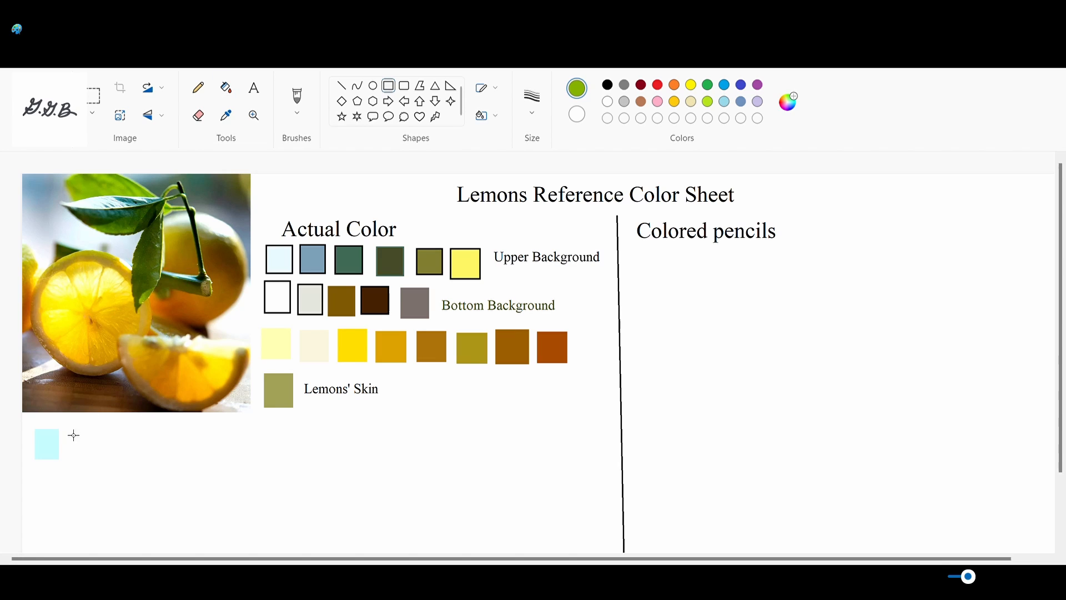
{"action": "left_click_drag", "start_coordinate": [66, 432], "coordinate": [95, 462]}
{"action": "left_click", "coordinate": [226, 88]}
{"action": "left_click", "coordinate": [80, 446]}
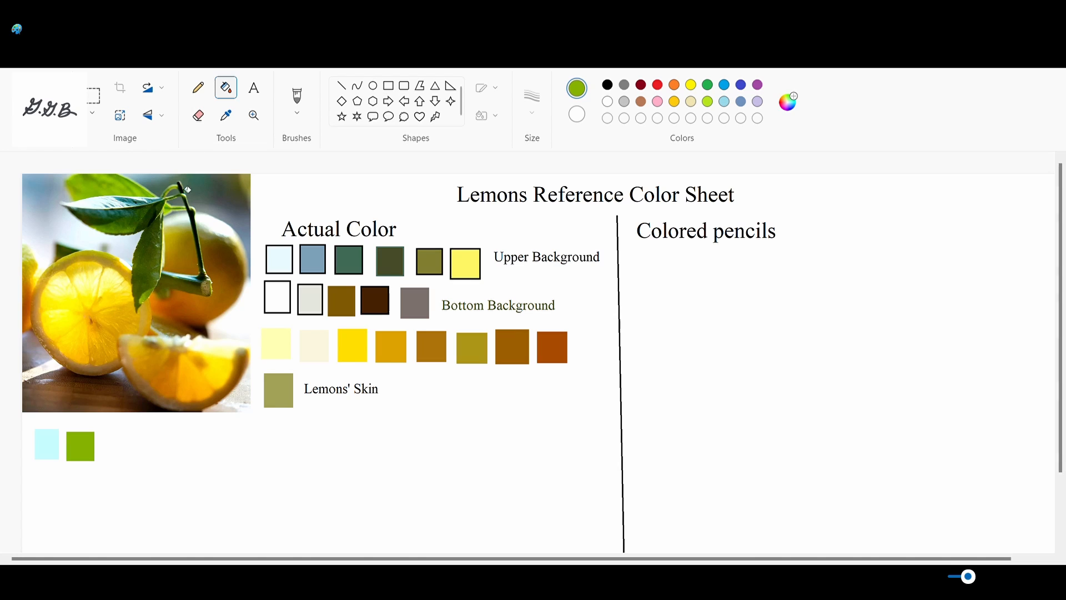
- Add a third swatch below the photo, outlined and filled with the dark green sampled from the middle leaf's lower edge
{"action": "left_click", "coordinate": [226, 117]}
{"action": "left_click", "coordinate": [129, 229]}
{"action": "left_click", "coordinate": [226, 117]}
{"action": "left_click", "coordinate": [389, 86]}
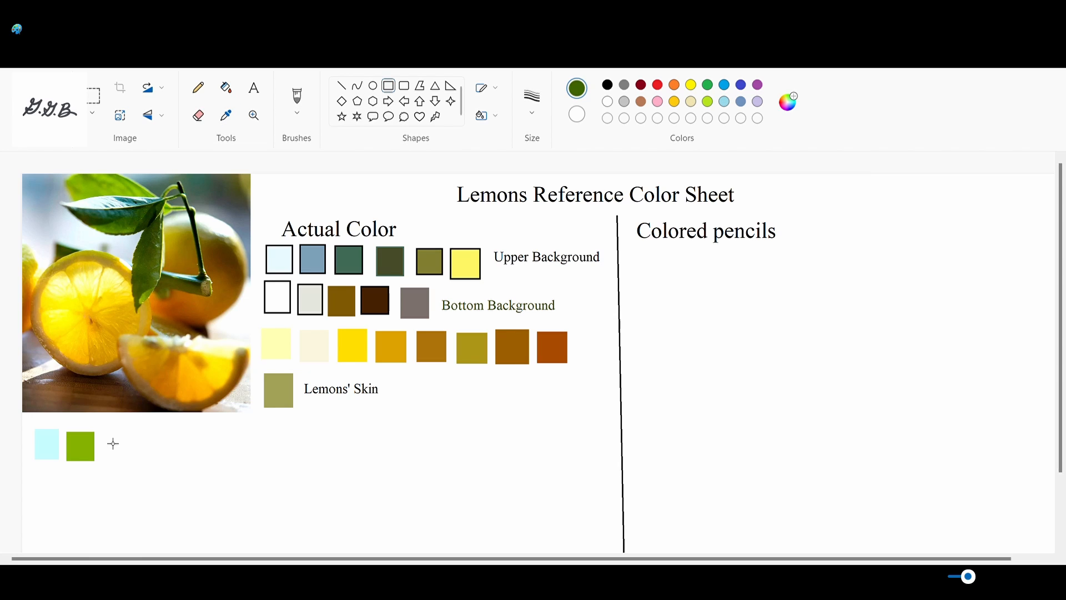
{"action": "left_click_drag", "start_coordinate": [104, 433], "coordinate": [128, 463]}
{"action": "left_click", "coordinate": [225, 96]}
{"action": "left_click", "coordinate": [123, 456]}
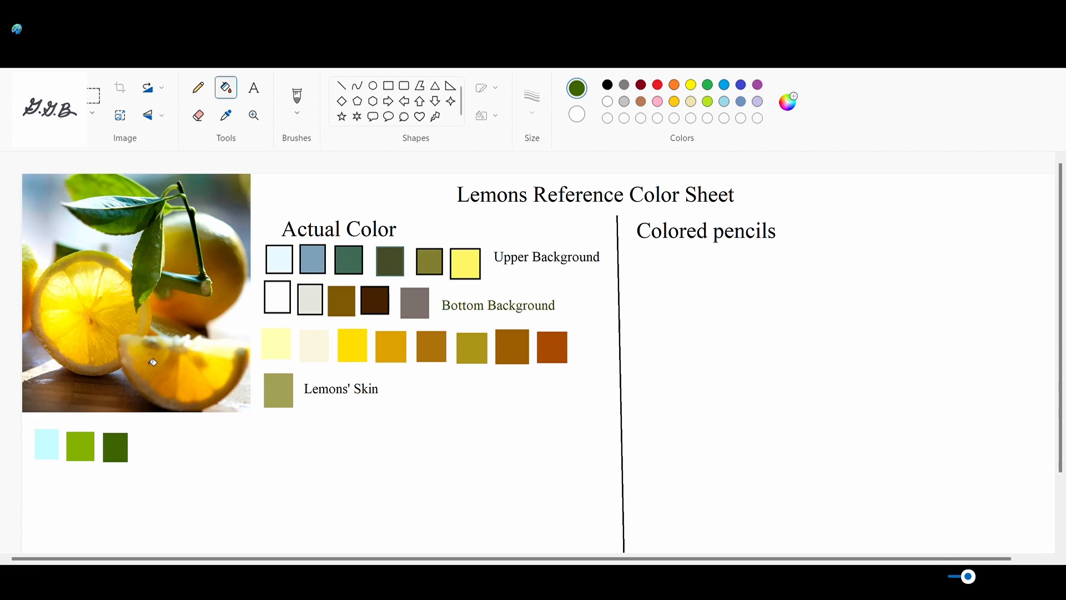
- Add a fourth swatch below the photo, outlined and filled with the very dark green sampled from the hanging leaf
{"action": "left_click", "coordinate": [226, 115]}
{"action": "left_click", "coordinate": [153, 257]}
{"action": "left_click", "coordinate": [226, 115]}
{"action": "left_click", "coordinate": [202, 235]}
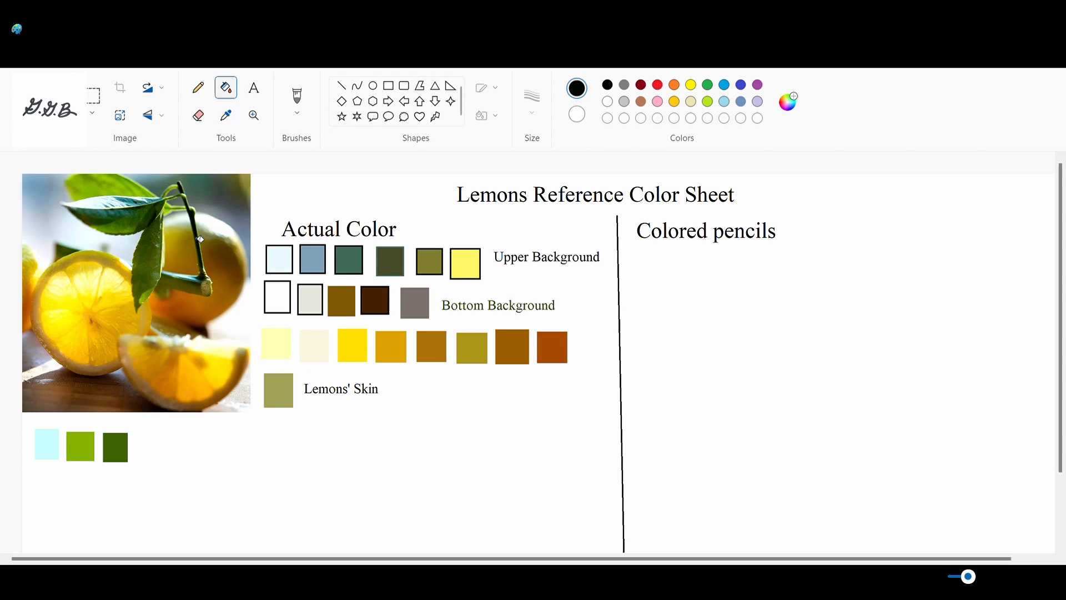
{"action": "left_click", "coordinate": [226, 115]}
{"action": "left_click", "coordinate": [199, 218]}
{"action": "left_click", "coordinate": [226, 123]}
{"action": "left_click", "coordinate": [149, 249]}
{"action": "left_click", "coordinate": [389, 87]}
{"action": "left_click_drag", "start_coordinate": [138, 442], "coordinate": [163, 468]}
{"action": "left_click", "coordinate": [226, 88]}
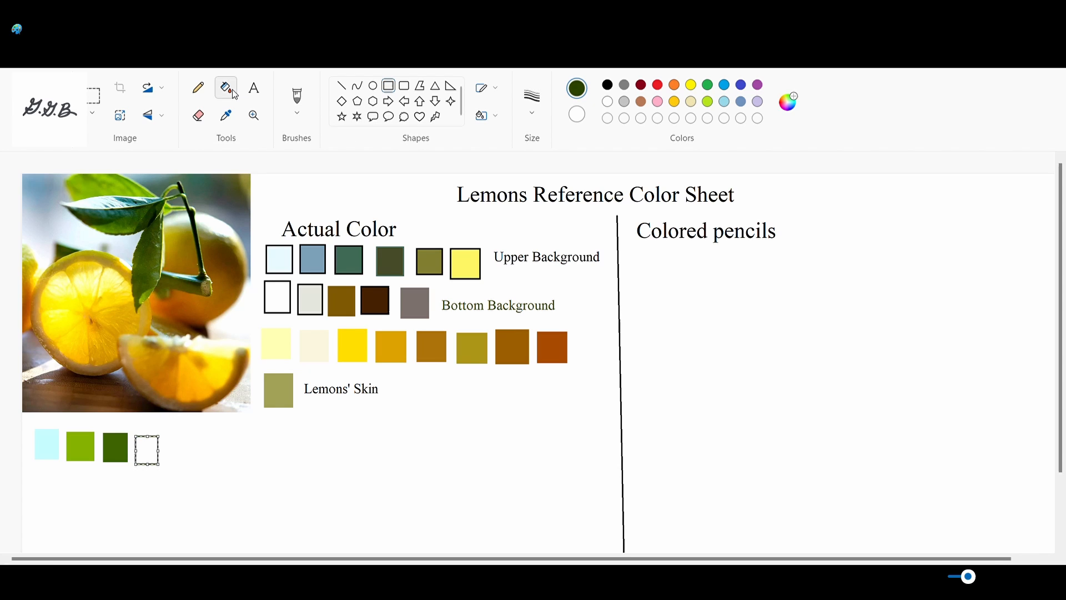
{"action": "left_click", "coordinate": [143, 462]}
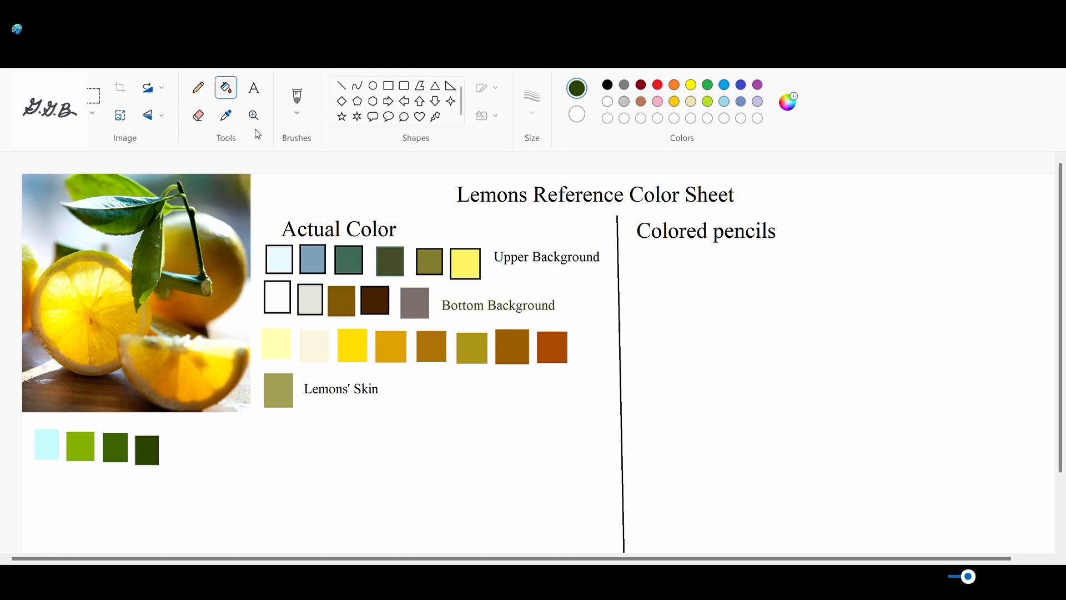
- Add a fifth swatch below the photo, outlined and filled with the dark olive sampled from the thick cut stem
{"action": "left_click", "coordinate": [226, 115]}
{"action": "left_click", "coordinate": [82, 218]}
{"action": "left_click", "coordinate": [226, 115]}
{"action": "left_click", "coordinate": [191, 289]}
{"action": "left_click", "coordinate": [389, 87]}
{"action": "left_click_drag", "start_coordinate": [167, 438], "coordinate": [190, 466]}
{"action": "left_click", "coordinate": [222, 98]}
{"action": "left_click", "coordinate": [177, 452]}
- Add the black text label "Lemon Leaves" beside the fifth swatch of the row below the photo
{"action": "left_click", "coordinate": [254, 88]}
{"action": "left_click", "coordinate": [609, 85]}
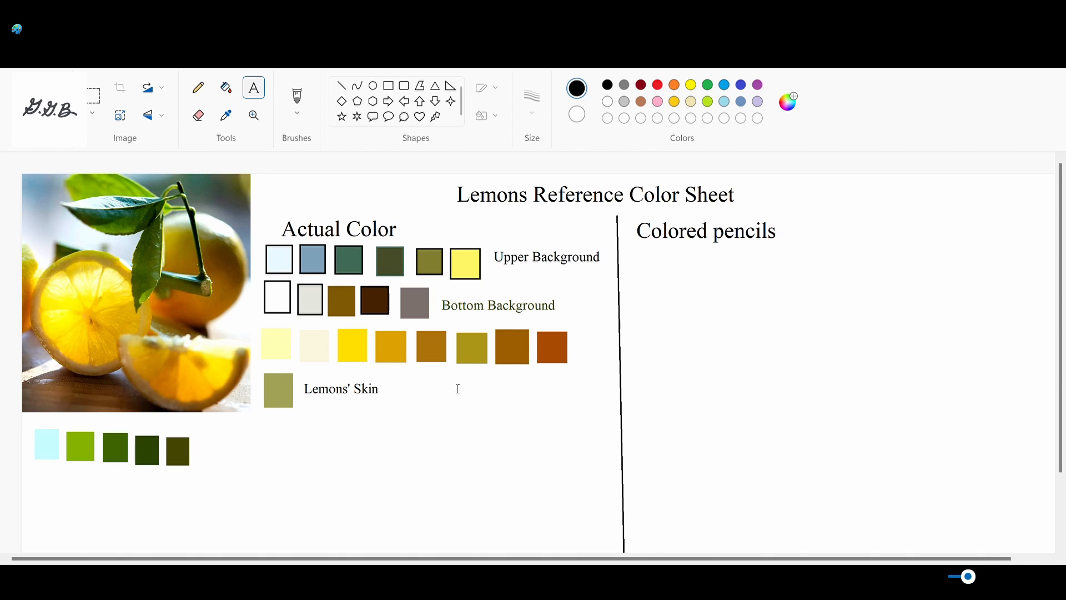
{"action": "left_click", "coordinate": [198, 459]}
{"action": "type", "text": "Le"}
{"action": "key", "text": "BackSpace"}
{"action": "key", "text": "BackSpace"}
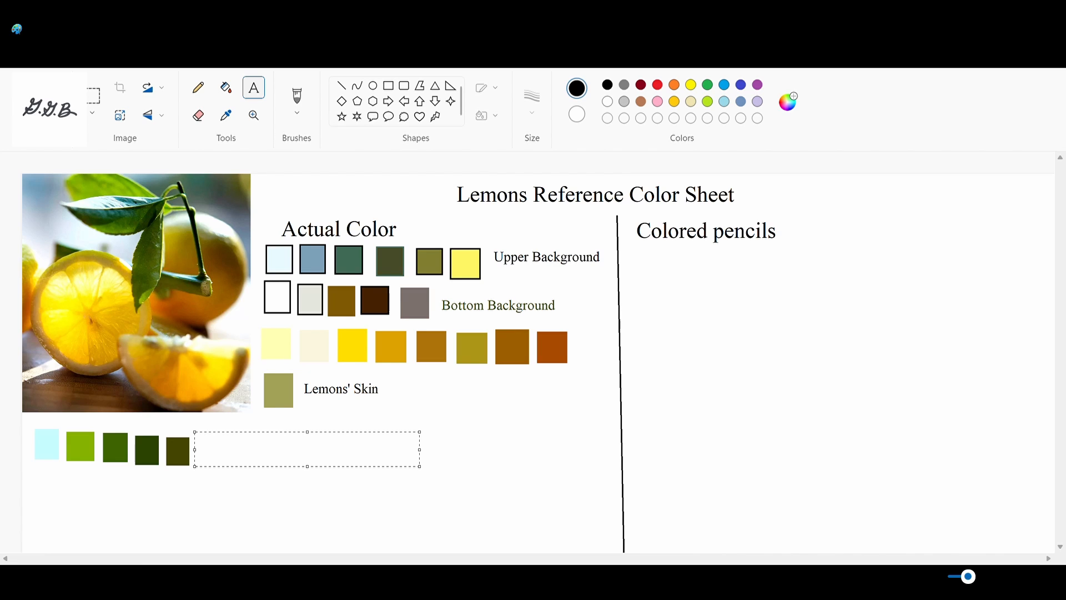
{"action": "type", "text": "Lemon Leaves"}
{"action": "left_click", "coordinate": [442, 477]}
{"action": "scroll", "coordinate": [502, 362], "scroll_direction": "down", "scroll_amount": 1}
{"action": "scroll", "coordinate": [501, 362], "scroll_direction": "up", "scroll_amount": 2}
{"action": "scroll", "coordinate": [500, 364], "scroll_direction": "down", "scroll_amount": 1}
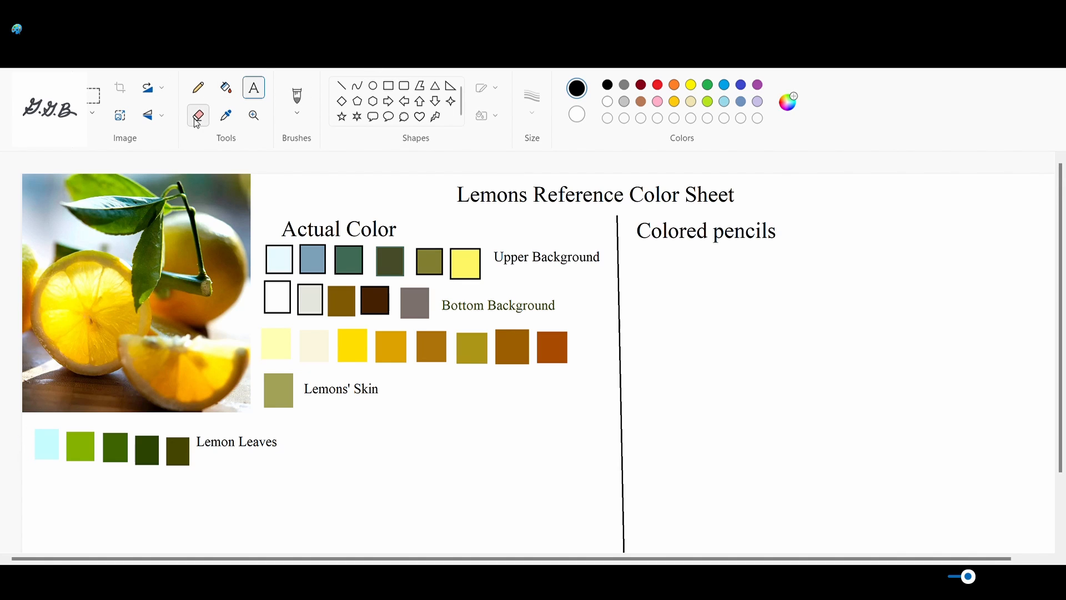
- Move the leaf swatches and their "Lemon Leaves" label under the Lemons' Skin row in the Actual Color column
{"action": "left_click", "coordinate": [95, 97]}
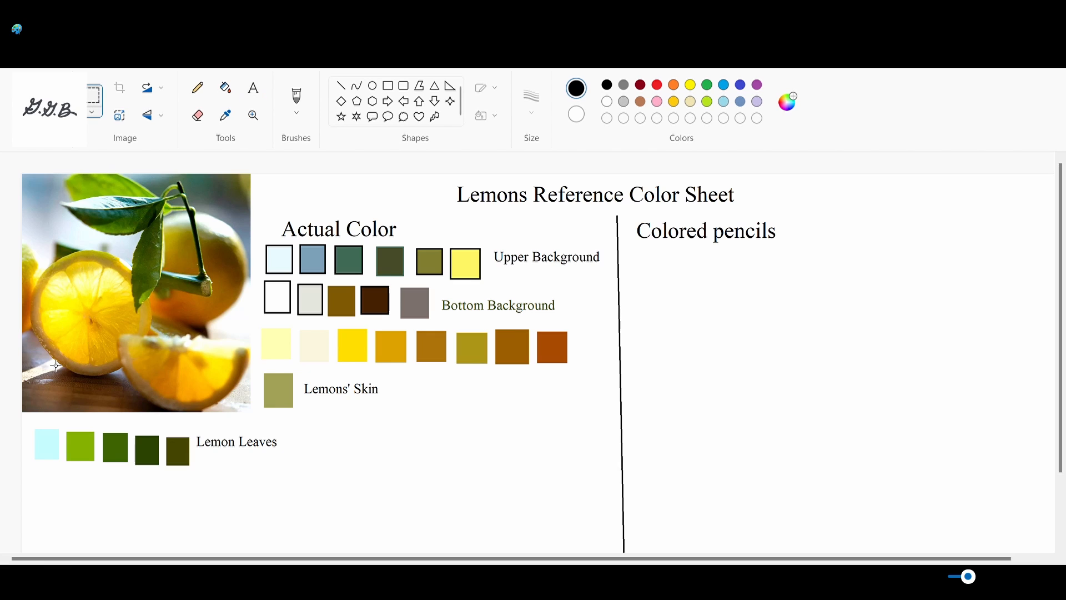
{"action": "left_click_drag", "start_coordinate": [29, 424], "coordinate": [493, 458]}
{"action": "left_click", "coordinate": [536, 398]}
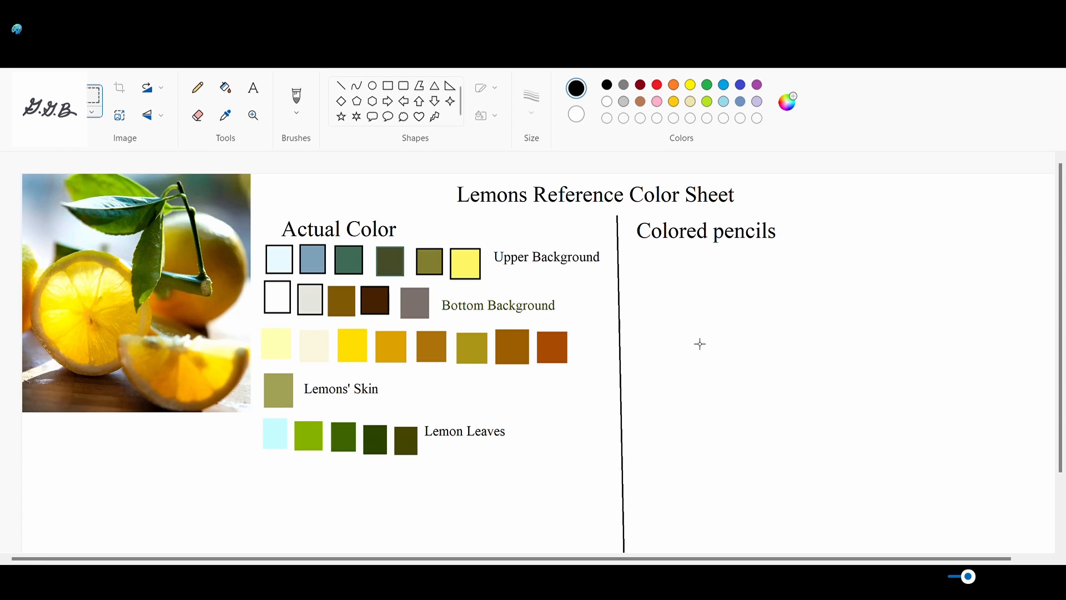
{"action": "scroll", "coordinate": [700, 344], "scroll_direction": "down", "scroll_amount": 3}
{"action": "scroll", "coordinate": [694, 343], "scroll_direction": "up", "scroll_amount": 3}
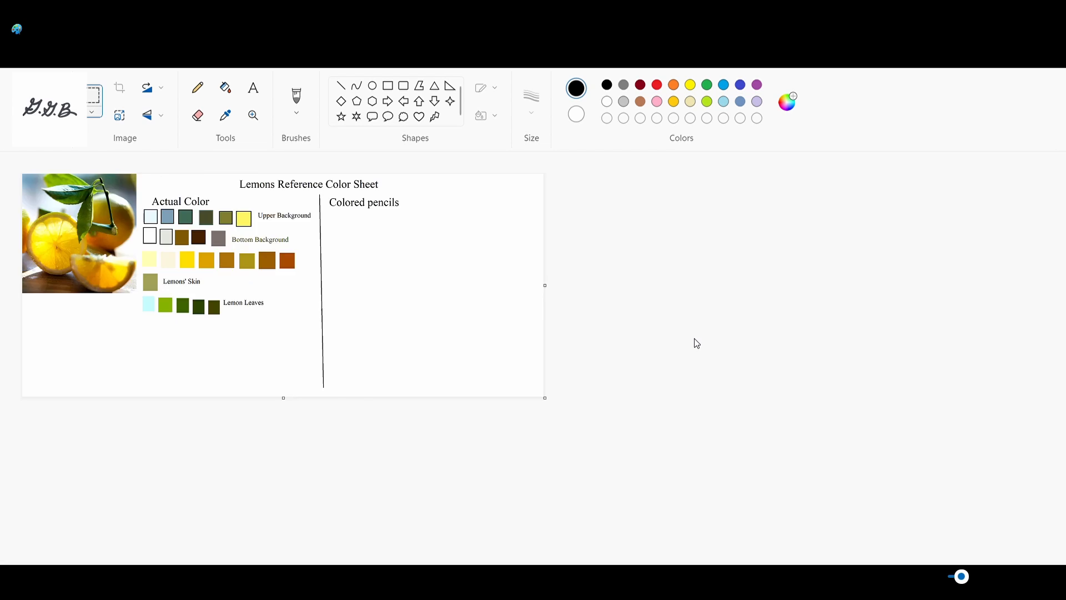